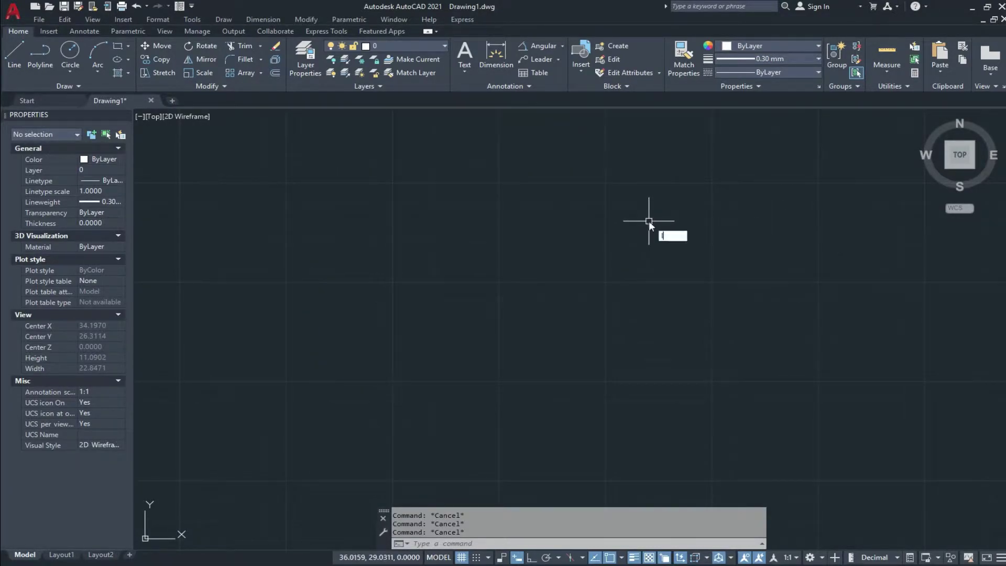
# Step: Draw a 5-unit line at 45° using @5<45
pyautogui.write('L')
pyautogui.press('Return')
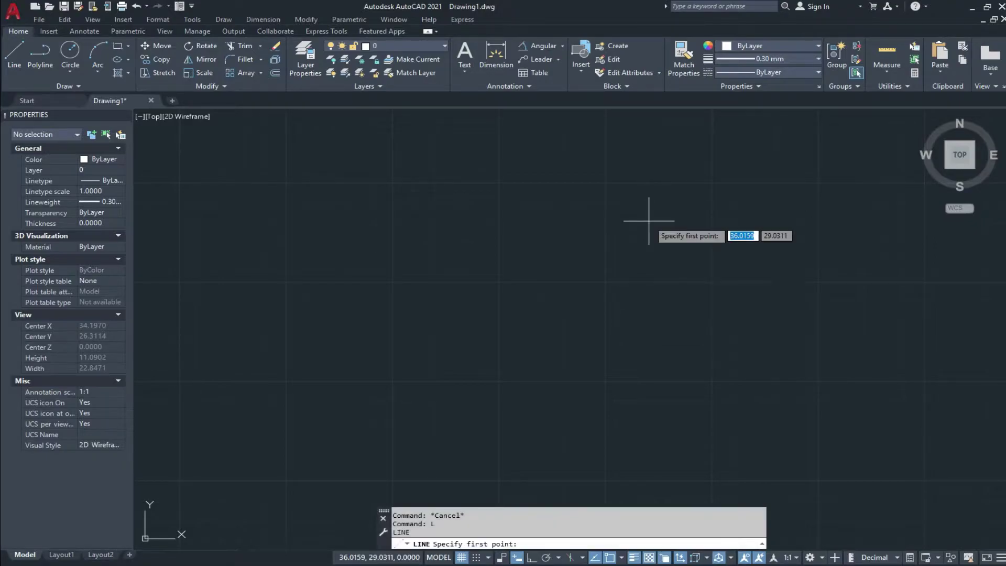
pyautogui.click(440, 291)
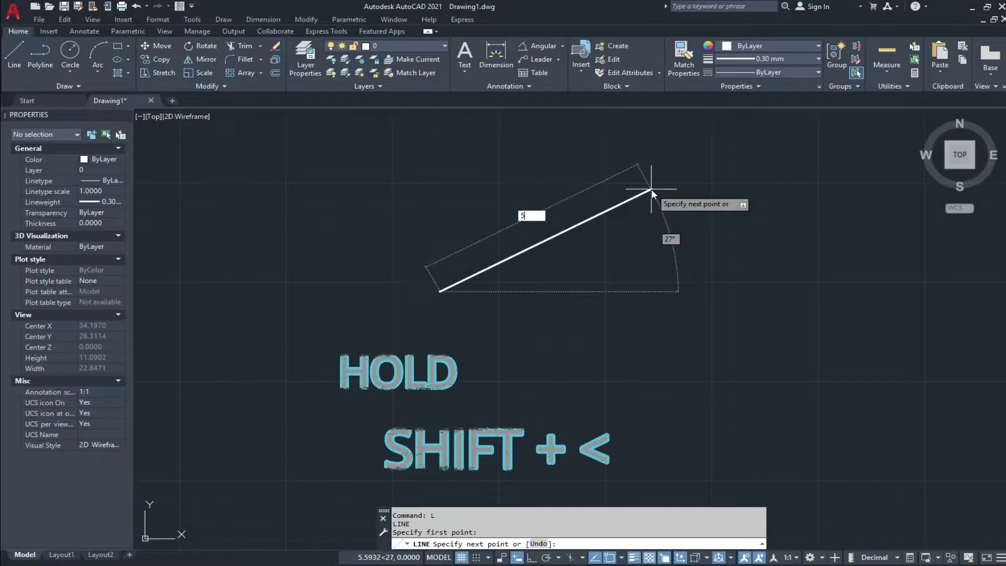
pyautogui.write('<')
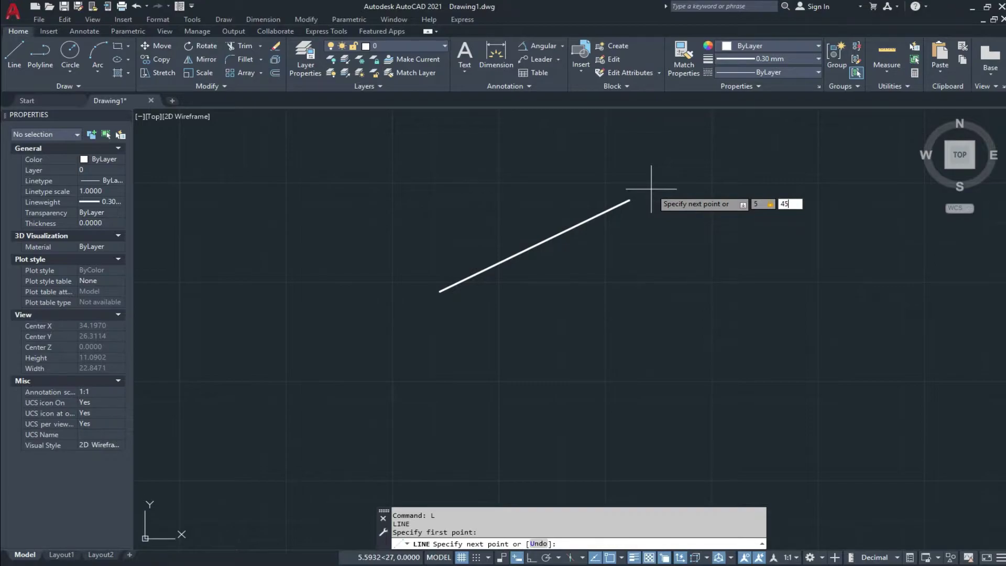
pyautogui.press('Return')
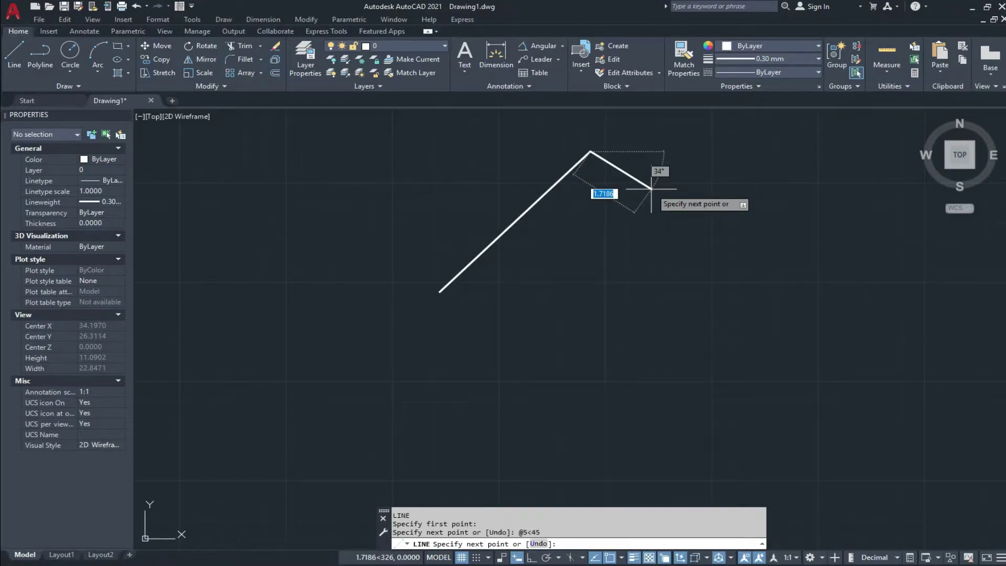
pyautogui.press('Escape')
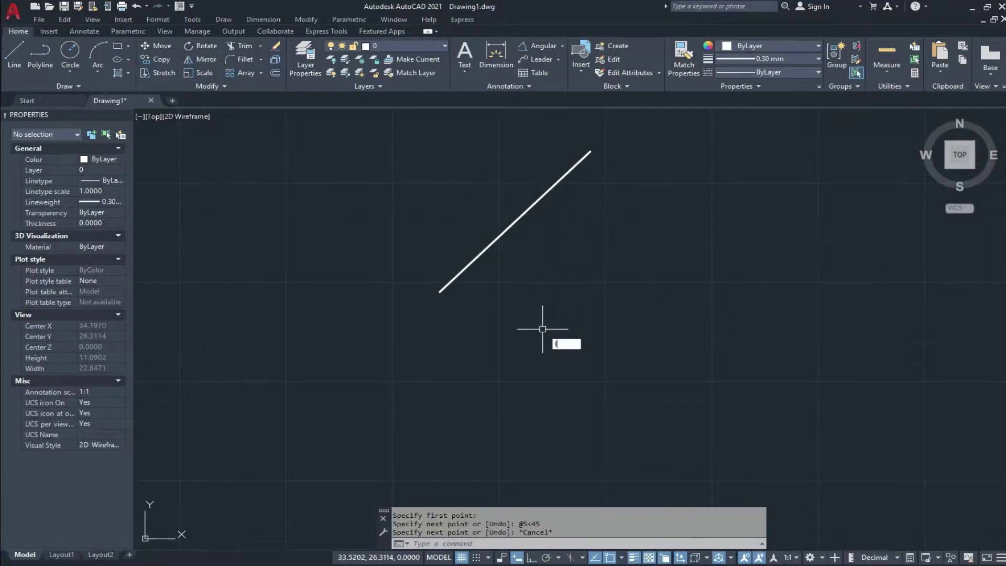
# Step: Draw a horizontal base line to the right from the 45° line's lower end
pyautogui.write('l')
pyautogui.press('Return')
pyautogui.click(440, 291)
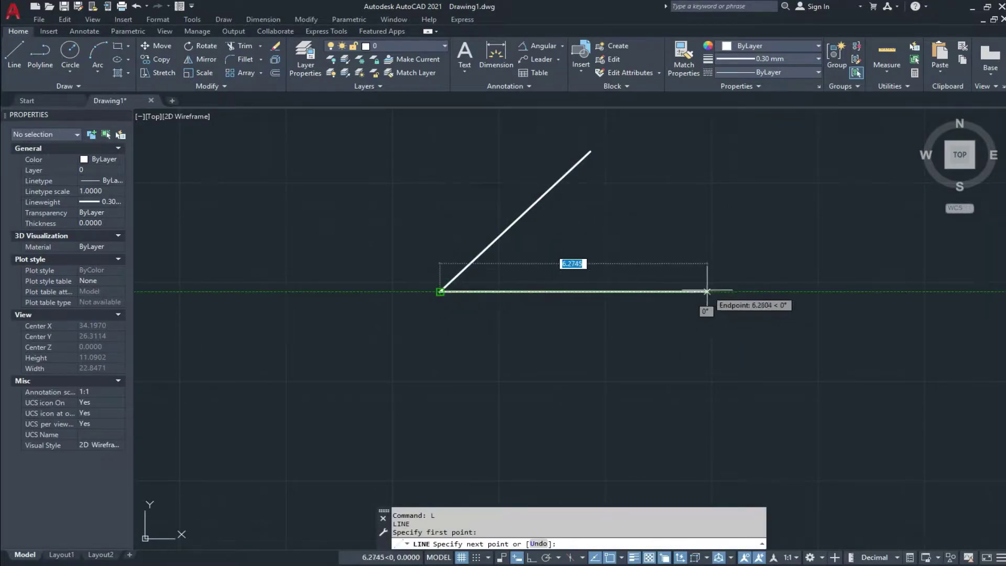
pyautogui.click(707, 291)
pyautogui.press('Escape')
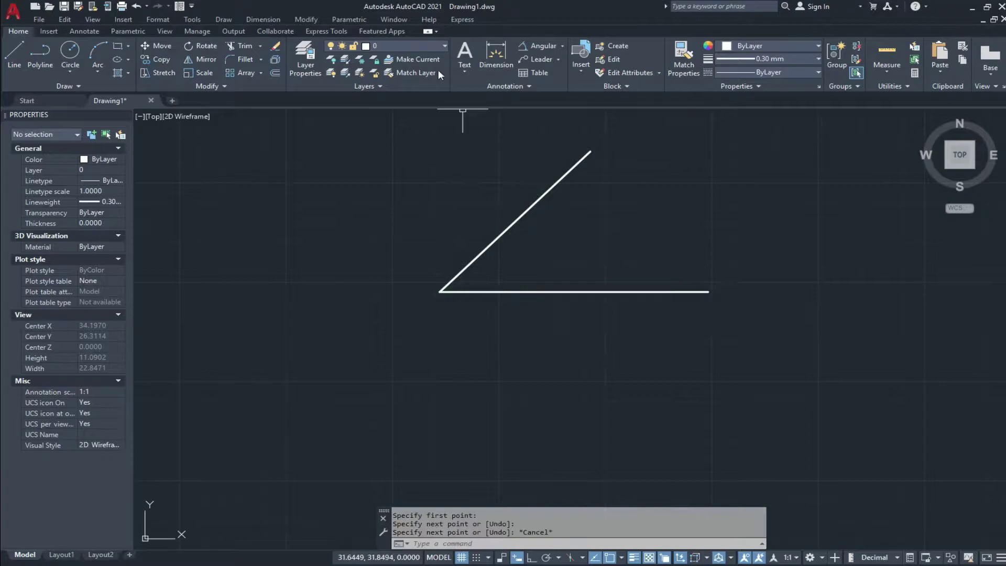
# Step: Confirm the 45° angle with an angular dimension, then select the dimension and base line for removal
pyautogui.click(534, 48)
pyautogui.click(520, 216)
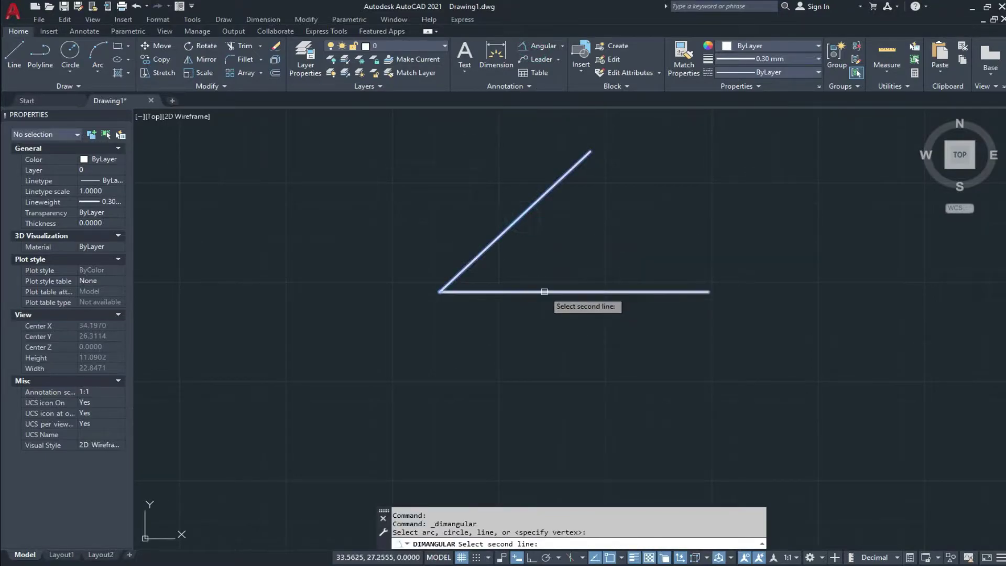
pyautogui.click(543, 292)
pyautogui.click(572, 236)
pyautogui.scroll(2, 582, 233)
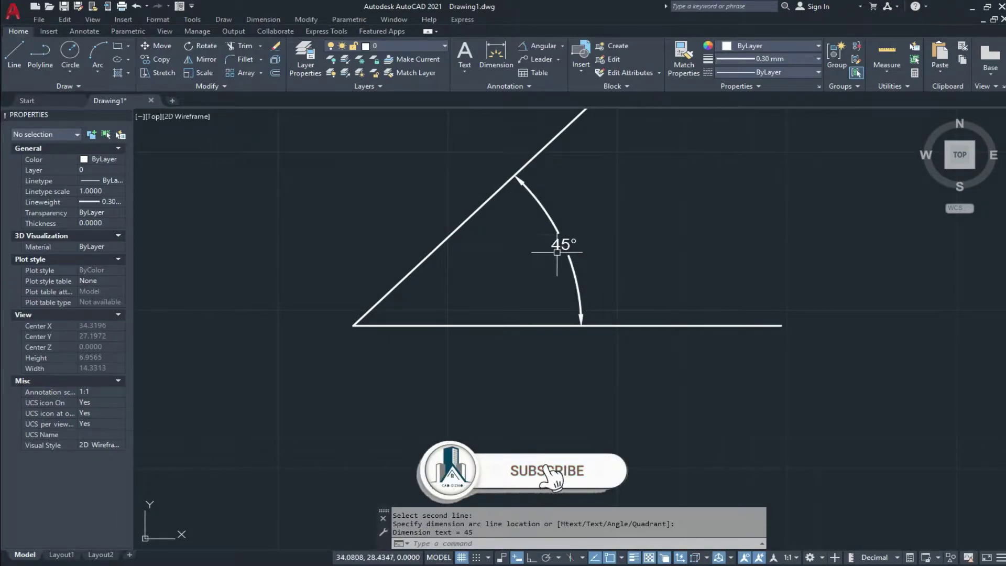
pyautogui.scroll(-2, 559, 263)
pyautogui.scroll(1, 461, 207)
pyautogui.click(607, 242)
pyautogui.click(573, 330)
# Step: Erase the 45° check dimension and the horizontal base line
pyautogui.write('E')
pyautogui.press('Return')
pyautogui.press('Escape')
pyautogui.scroll(-1, 415, 225)
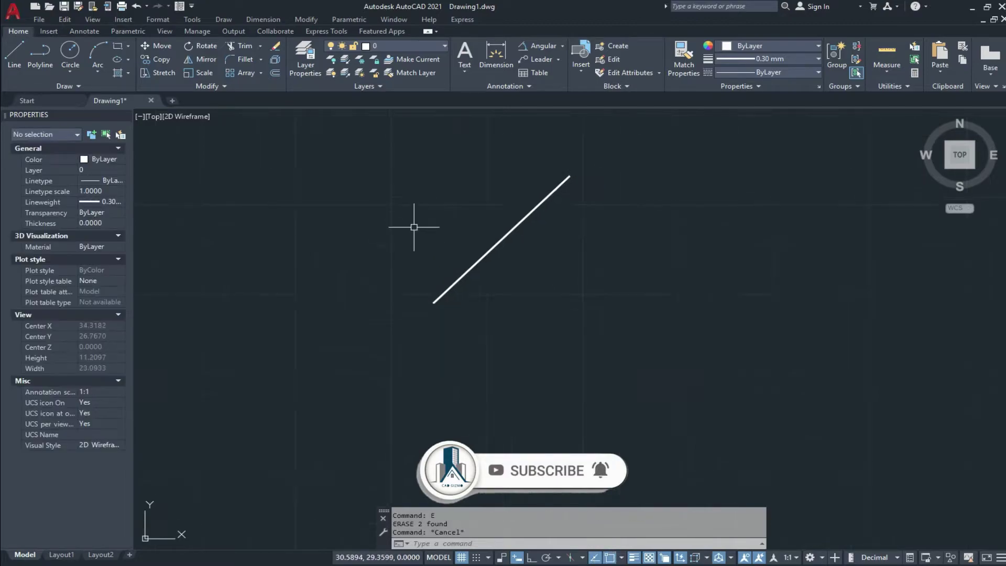
pyautogui.scroll(2, 382, 169)
# Step: Draw a 5-unit line at 135° from the 45° line's lower end
pyautogui.write('L')
pyautogui.press('Return')
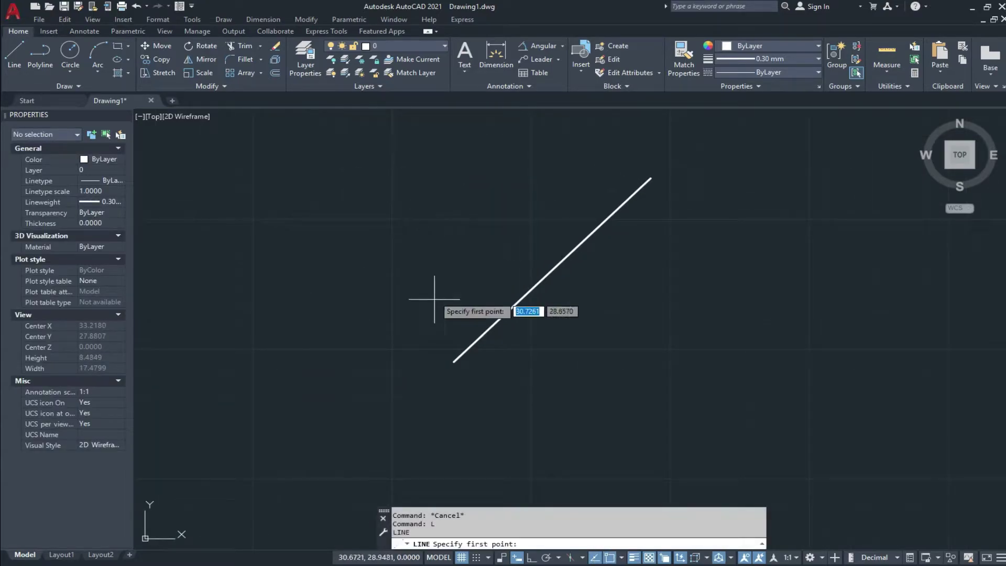
pyautogui.click(454, 362)
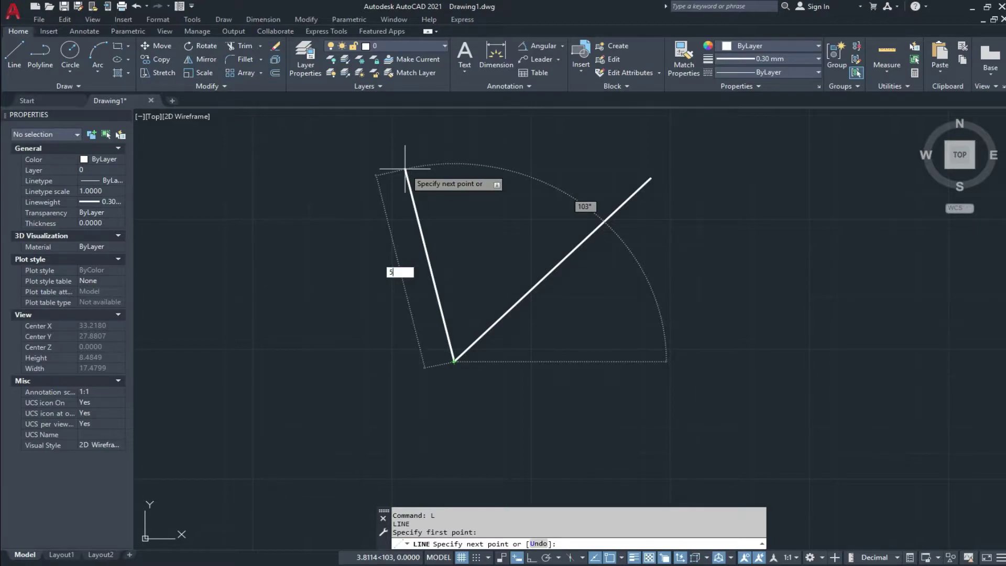
pyautogui.press('Tab')
pyautogui.scroll(-1, 405, 246)
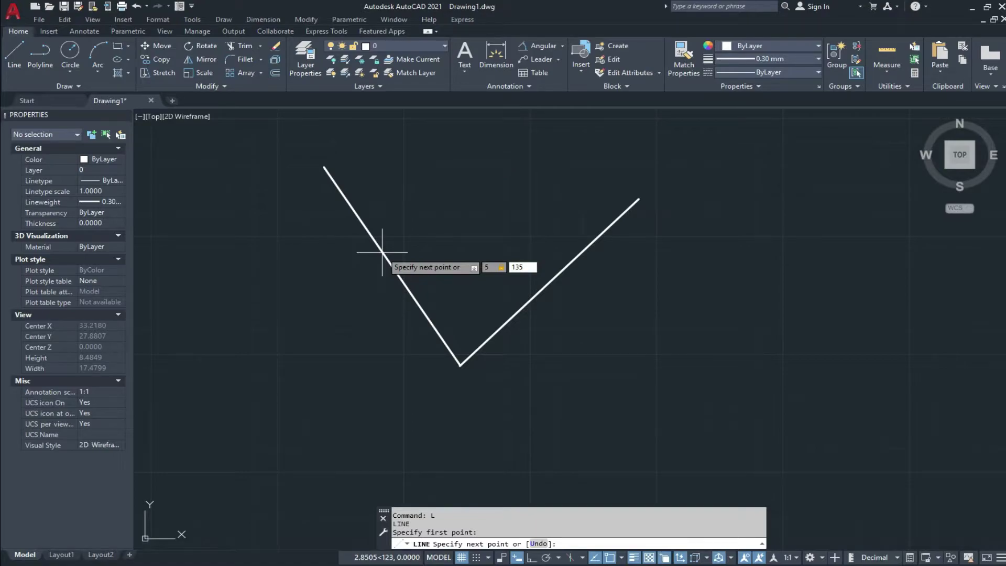
pyautogui.press('Return')
pyautogui.press('Escape')
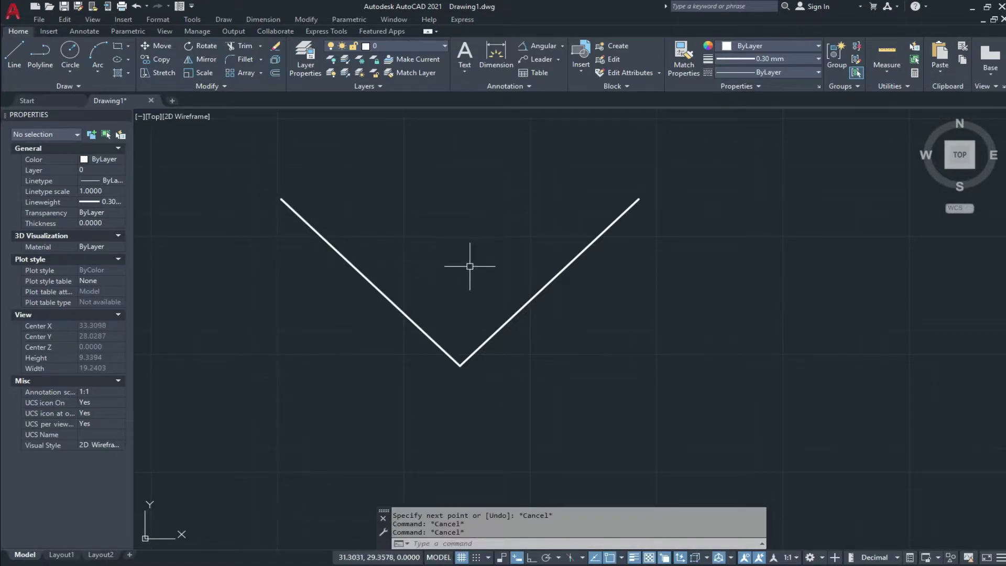
# Step: Draw a 3-unit horizontal base line from the vertex
pyautogui.write('l')
pyautogui.press('Return')
pyautogui.click(460, 365)
pyautogui.write('3')
pyautogui.press('Return')
pyautogui.press('Escape')
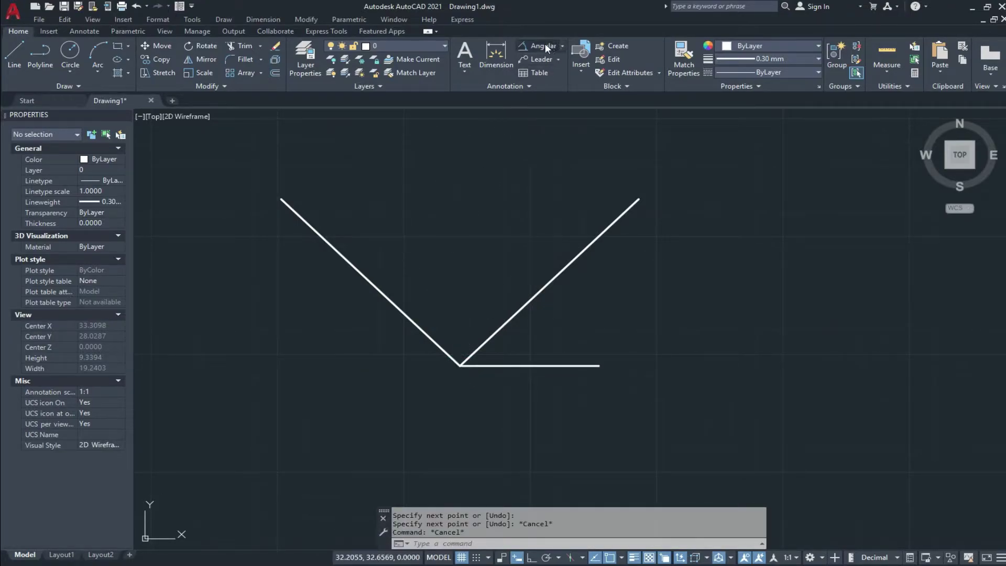
# Step: Dimension the 135° angle against the base, then select the dimension for removal
pyautogui.click(544, 44)
pyautogui.click(418, 326)
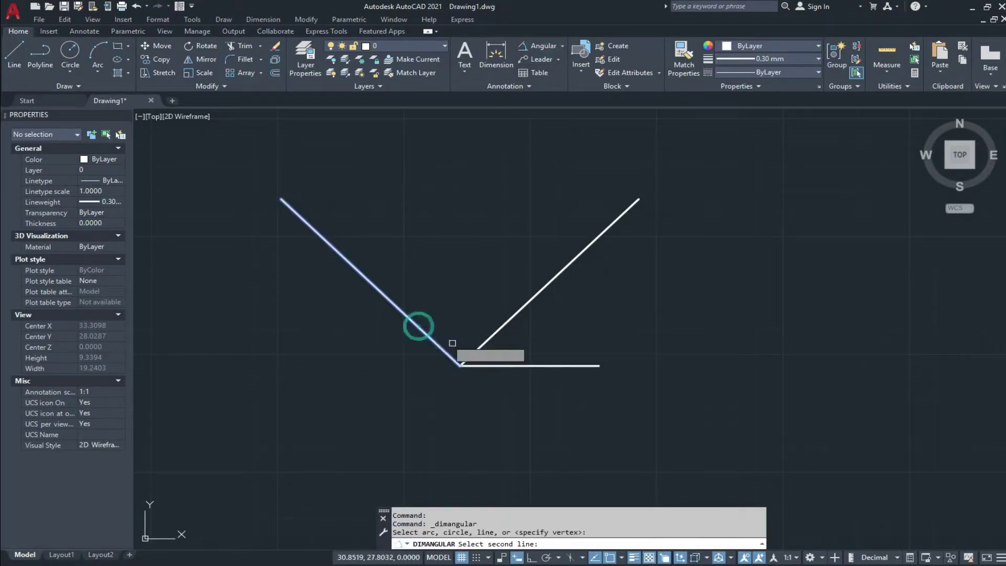
pyautogui.click(490, 365)
pyautogui.click(454, 304)
pyautogui.scroll(2, 454, 305)
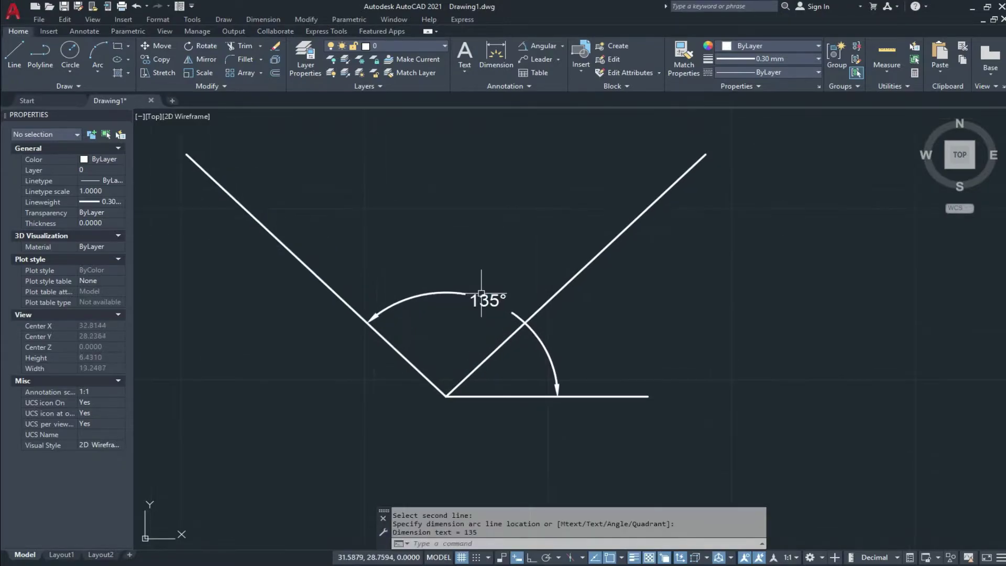
pyautogui.scroll(-2, 523, 337)
pyautogui.scroll(1, 404, 284)
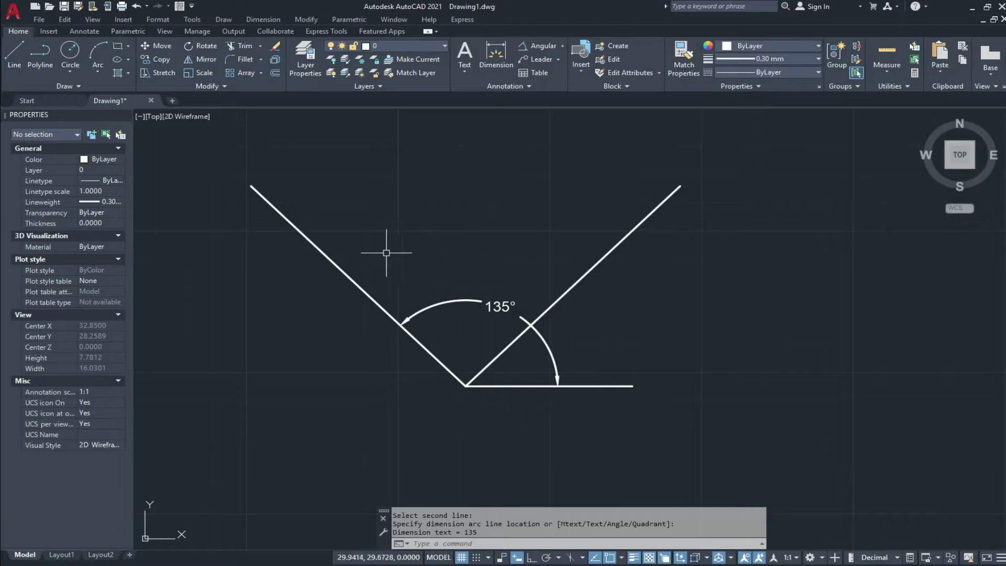
pyautogui.click(493, 269)
# Step: Erase the 135° dimension, the 135° line and the horizontal base line
pyautogui.click(456, 347)
pyautogui.press('Delete')
pyautogui.press('Escape')
pyautogui.click(400, 269)
pyautogui.click(347, 315)
pyautogui.write('e')
pyautogui.press('Return')
pyautogui.click(617, 363)
pyautogui.click(588, 400)
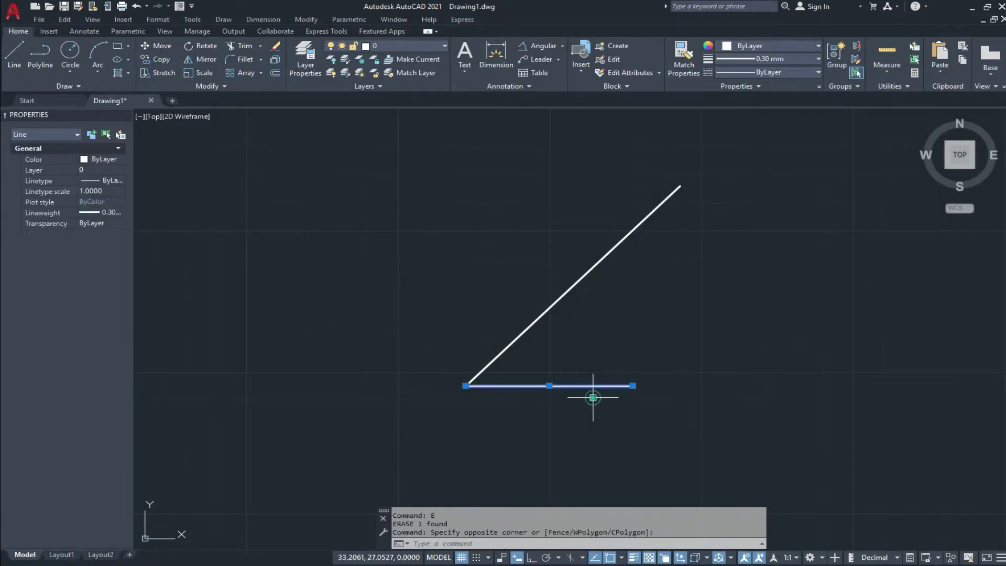
pyautogui.press('Delete')
pyautogui.press('Escape')
pyautogui.press('Escape')
pyautogui.press('Escape')
# Step: Draw a 5-unit line at 125° from the 45° line's lower end
pyautogui.write('l')
pyautogui.press('Return')
pyautogui.click(465, 387)
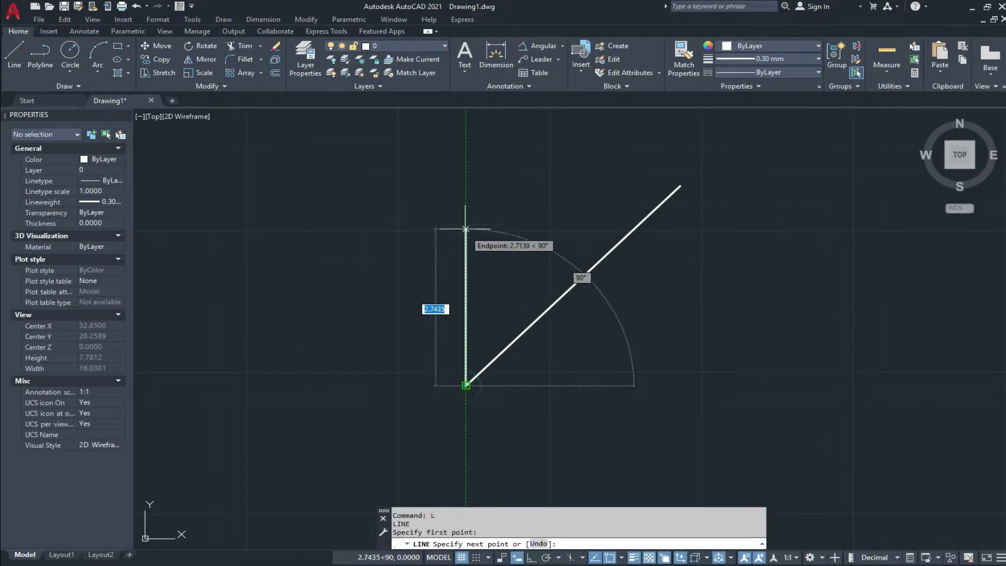
pyautogui.scroll(-1, 465, 202)
pyautogui.scroll(-1, 434, 204)
pyautogui.scroll(3, 404, 199)
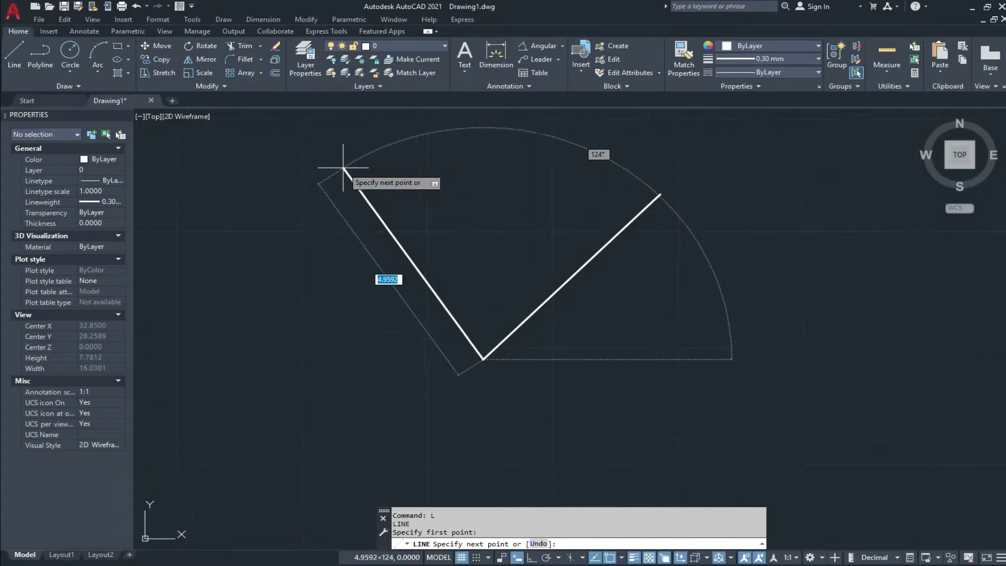
pyautogui.scroll(-1, 366, 173)
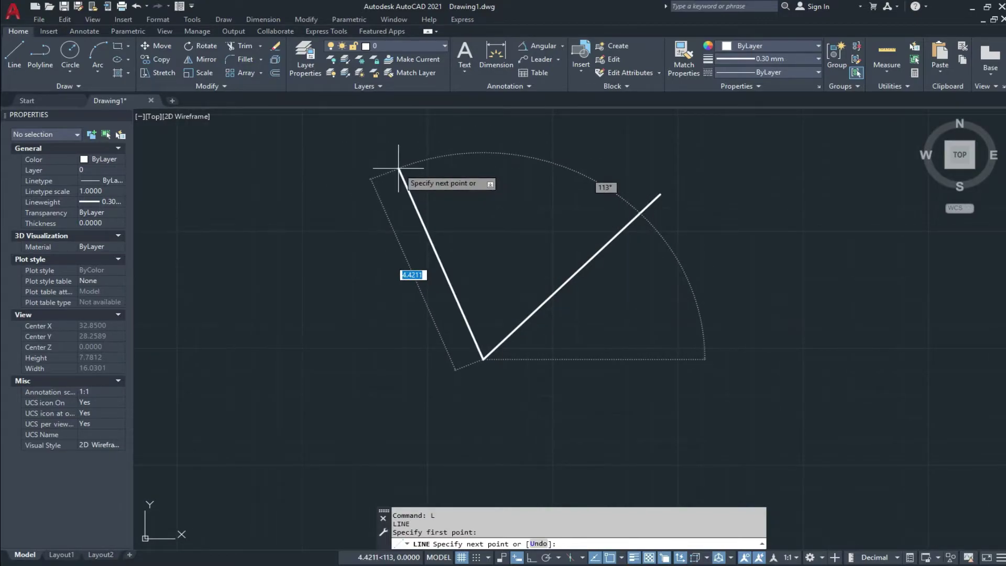
pyautogui.press('Tab')
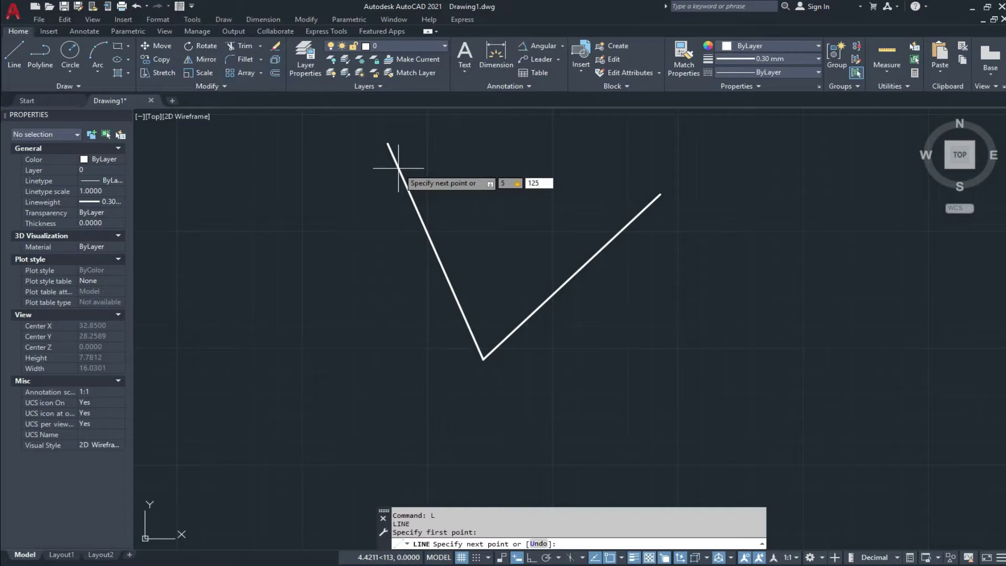
pyautogui.press('Return')
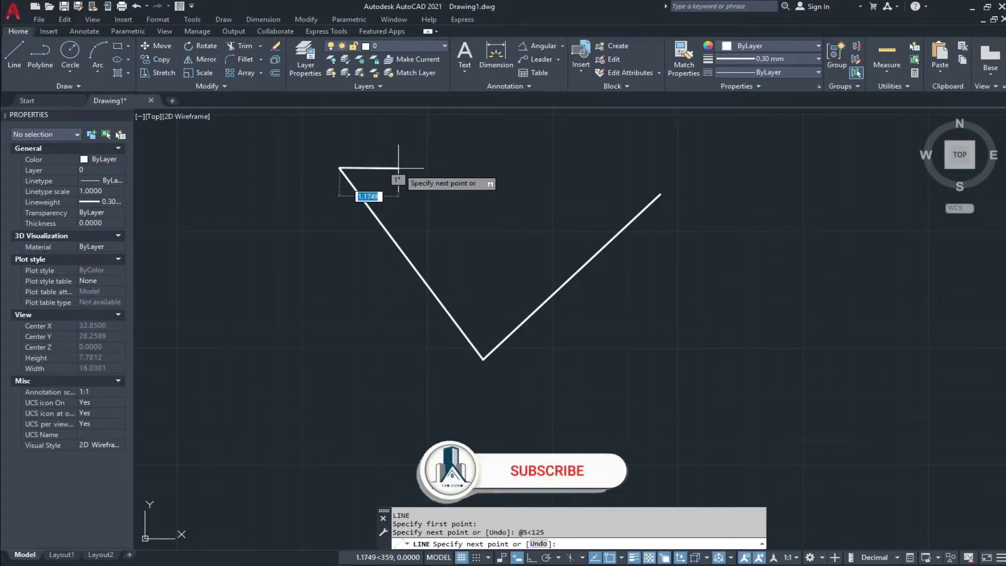
pyautogui.press('Escape')
# Step: Draw a horizontal base line to the right from the shared vertex
pyautogui.write('L')
pyautogui.press('Return')
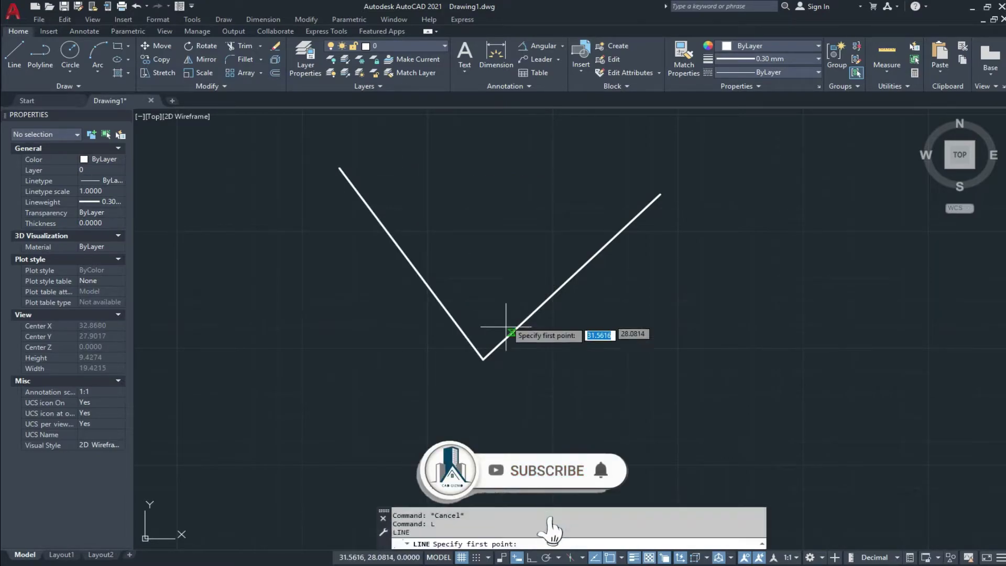
pyautogui.click(487, 358)
pyautogui.click(677, 357)
pyautogui.press('Escape')
# Step: Check the 125° angle with an angular dimension, then select it for removal
pyautogui.click(530, 48)
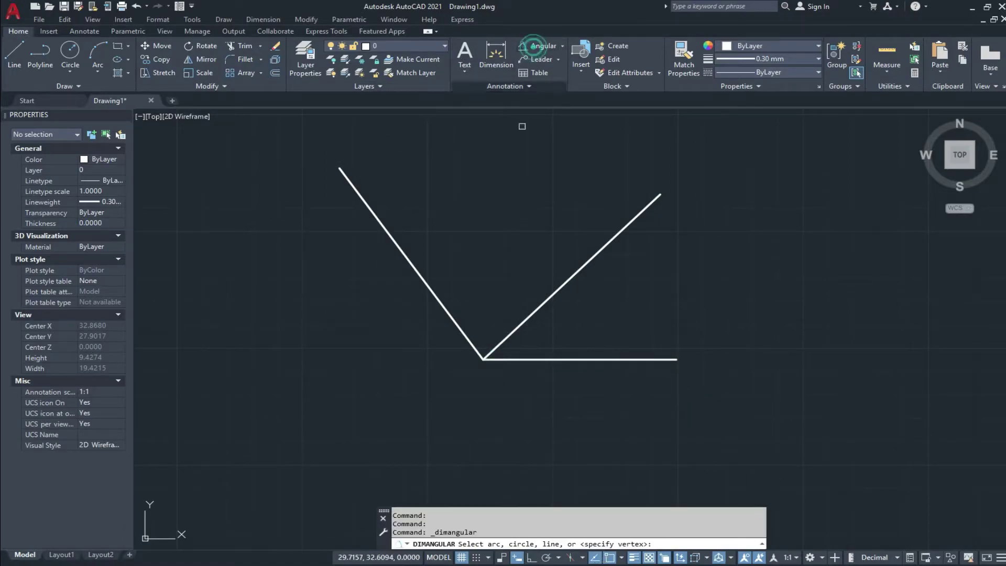
pyautogui.click(448, 309)
pyautogui.click(539, 358)
pyautogui.click(500, 249)
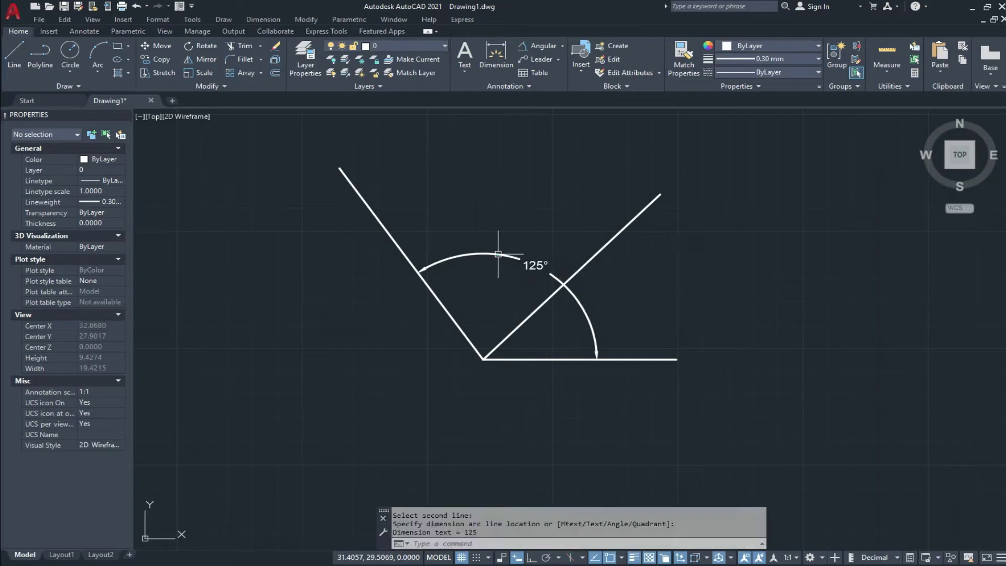
pyautogui.scroll(2, 517, 277)
pyautogui.scroll(1, 531, 257)
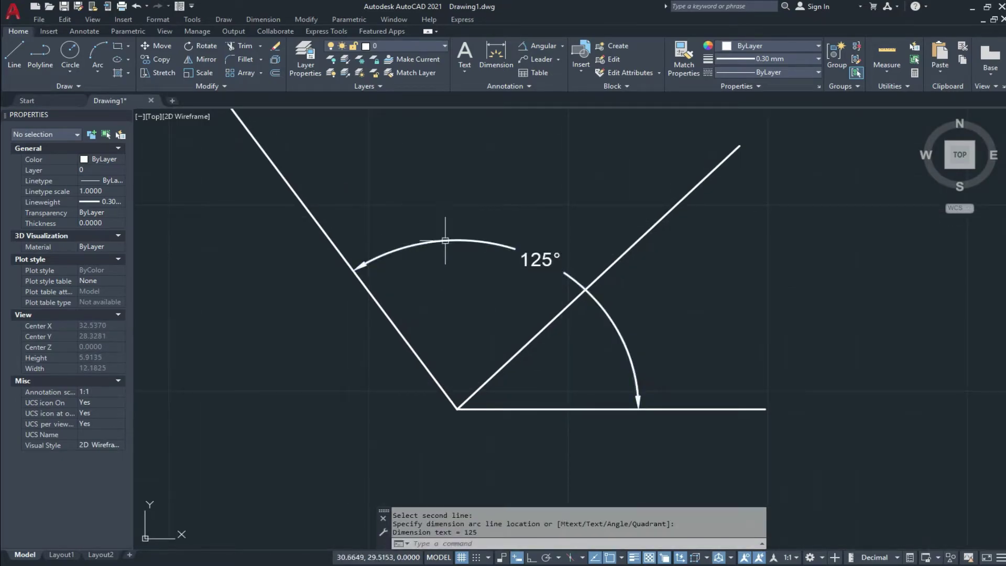
pyautogui.click(554, 225)
pyautogui.click(512, 269)
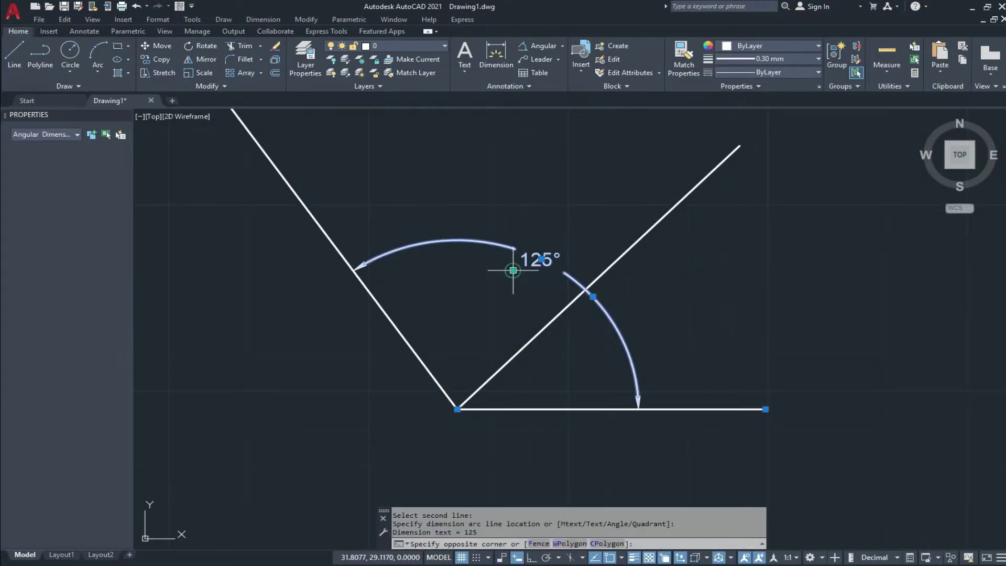
# Step: Delete the 125° angular dimension
pyautogui.press('Delete')
pyautogui.scroll(-2, 534, 255)
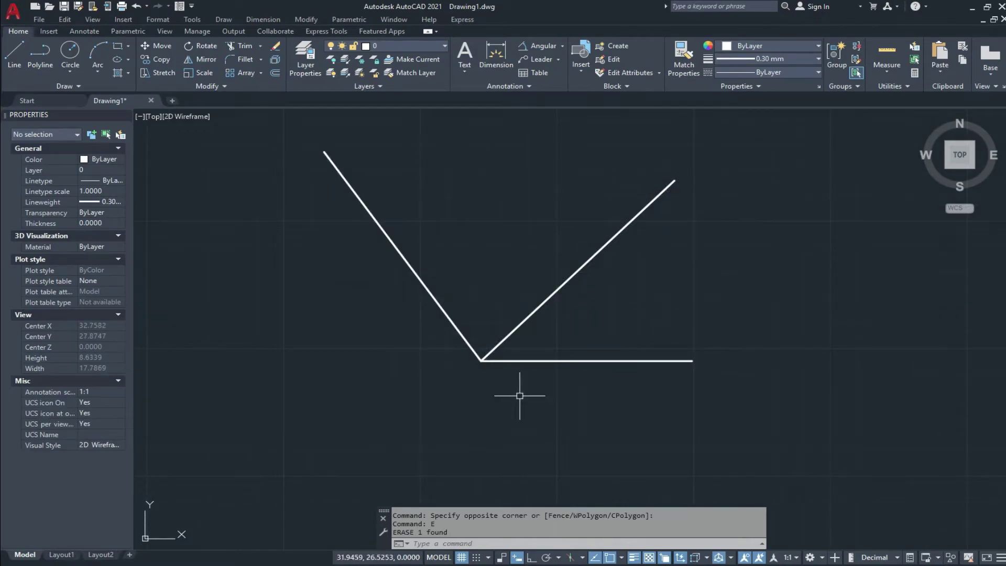
pyautogui.scroll(-1, 471, 263)
pyautogui.scroll(1, 508, 330)
pyautogui.press('Escape')
pyautogui.press('Escape')
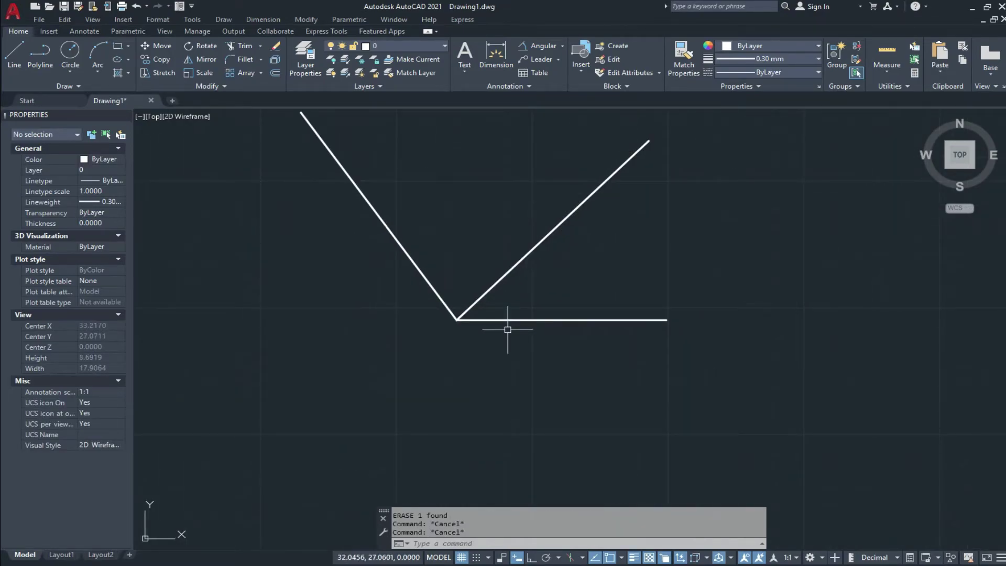
# Step: Set Drawing Units to measure angles clockwise and regenerate the drawing
pyautogui.write('UN')
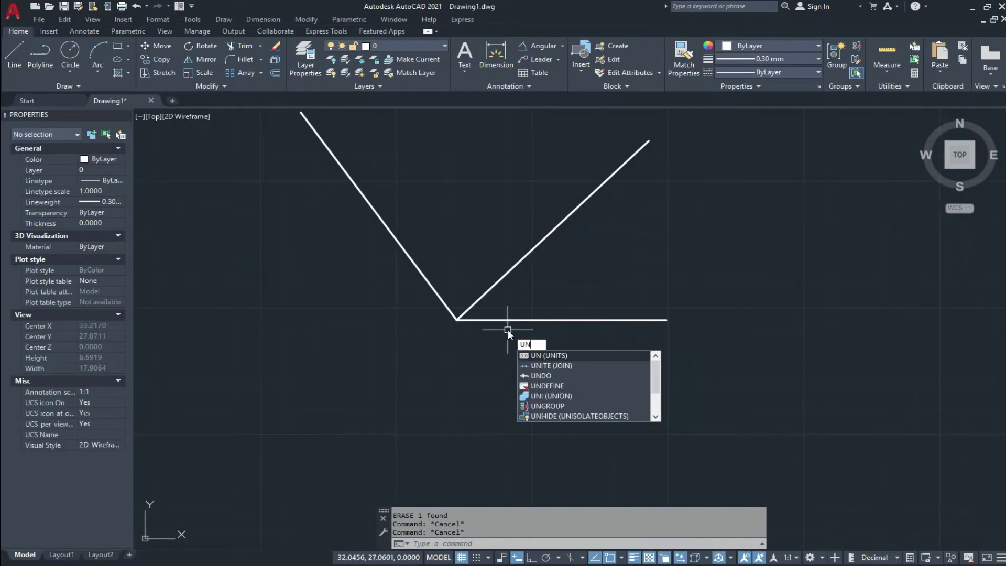
pyautogui.press('Return')
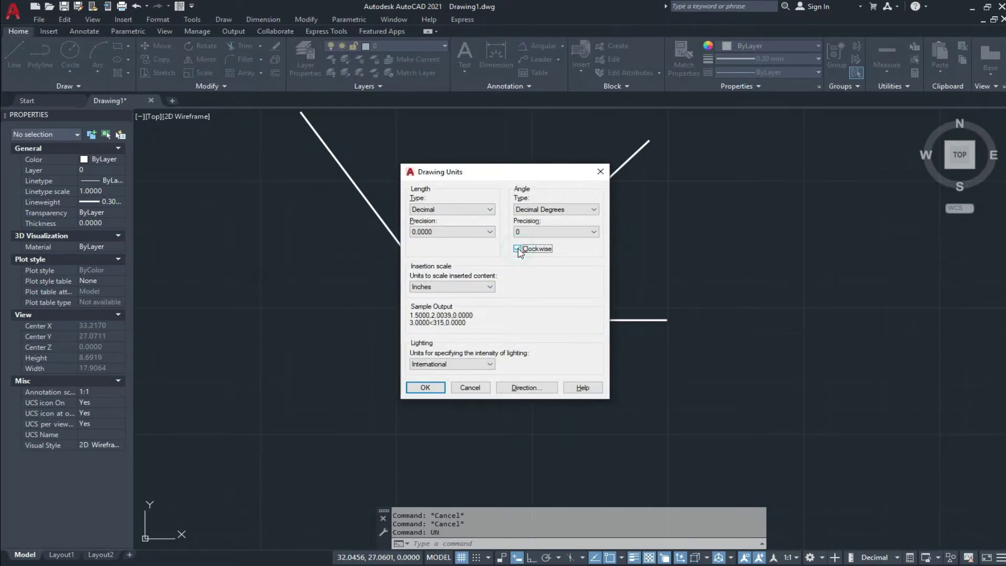
pyautogui.click(426, 387)
pyautogui.write('re')
pyautogui.press('Return')
# Step: Start a crossing selection window around the three lines
pyautogui.scroll(-1, 438, 299)
pyautogui.press('Escape')
pyautogui.scroll(1, 496, 303)
pyautogui.scroll(-1, 461, 317)
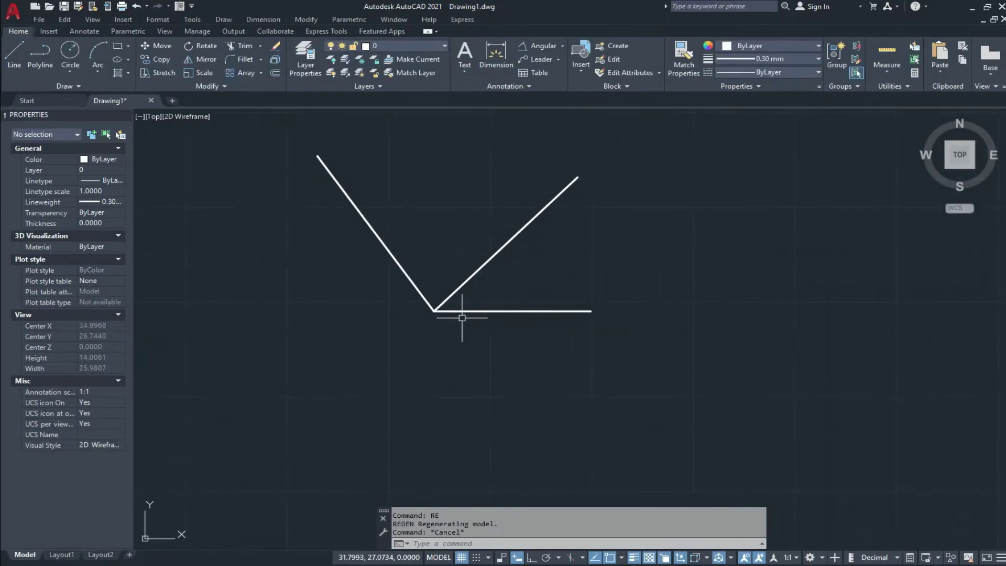
pyautogui.click(516, 281)
# Step: Delete the three old lines
pyautogui.click(402, 333)
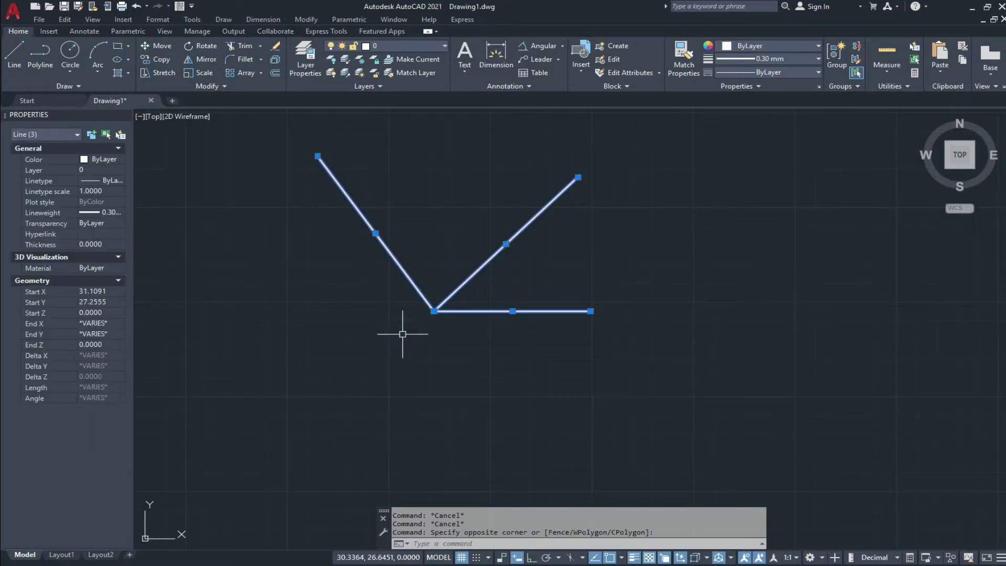
pyautogui.press('Delete')
pyautogui.press('Escape')
# Step: Draw a 5-unit line at 45°, now running downward under clockwise angles
pyautogui.write('l')
pyautogui.press('Return')
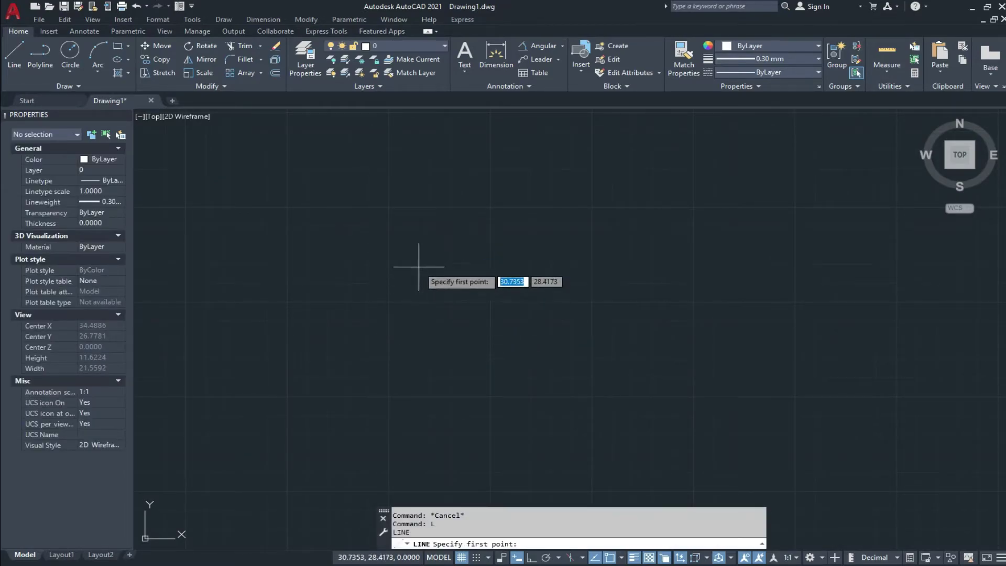
pyautogui.click(419, 266)
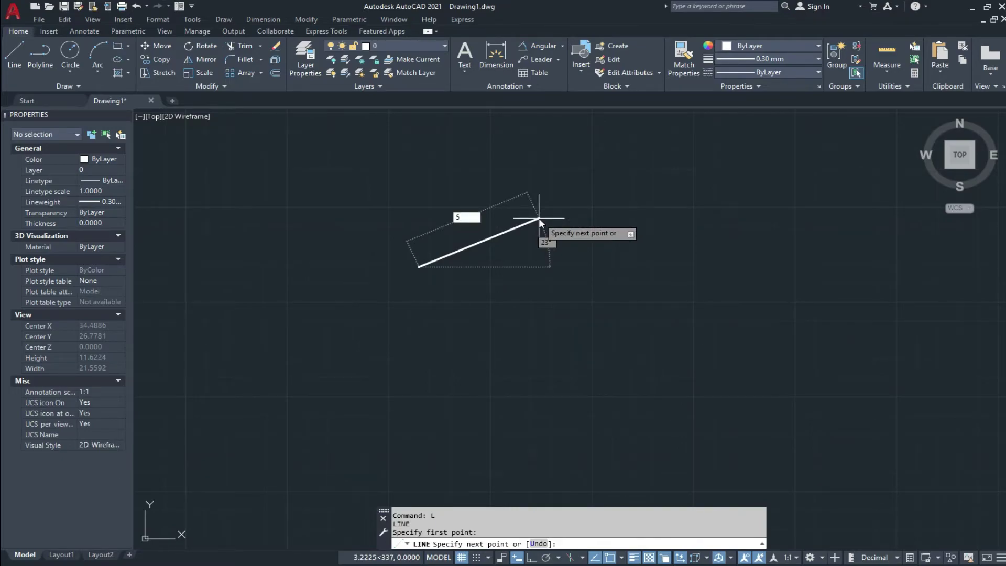
pyautogui.press('Tab')
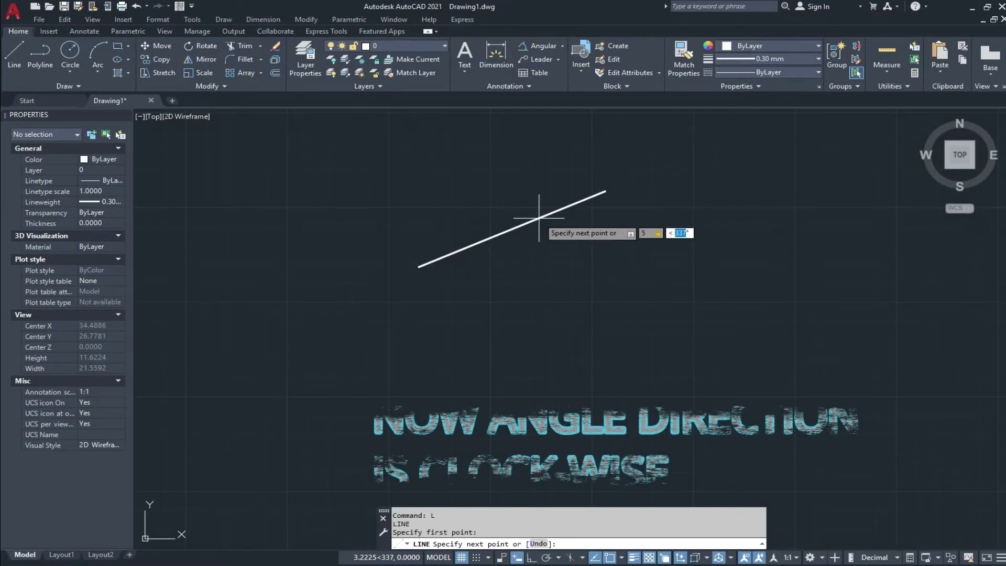
pyautogui.write('45')
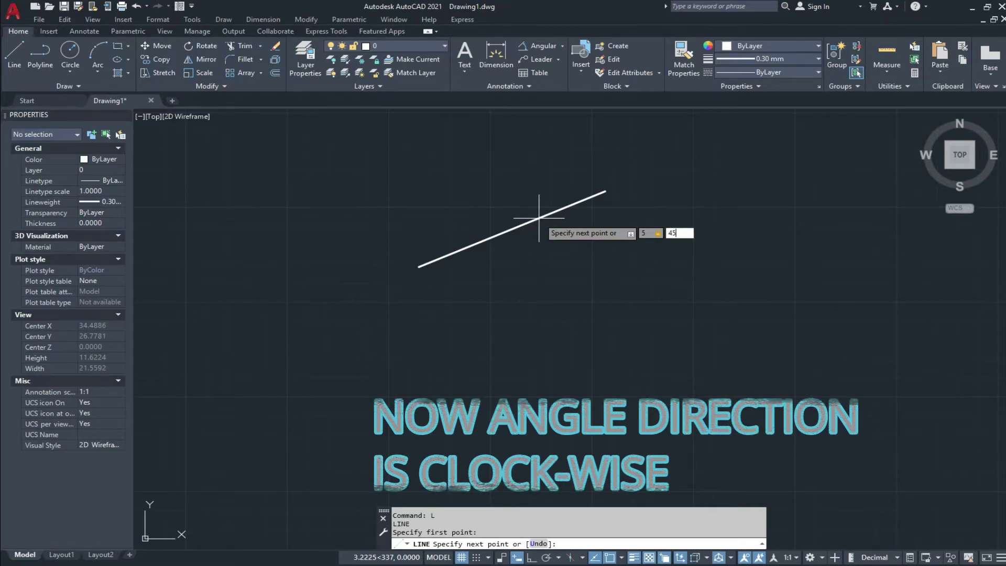
pyautogui.press('Return')
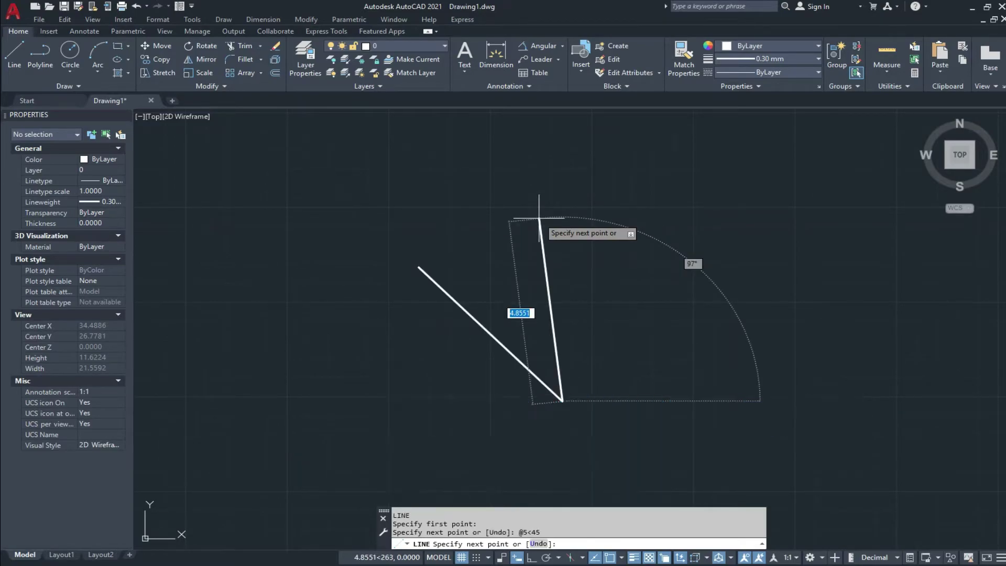
pyautogui.press('Escape')
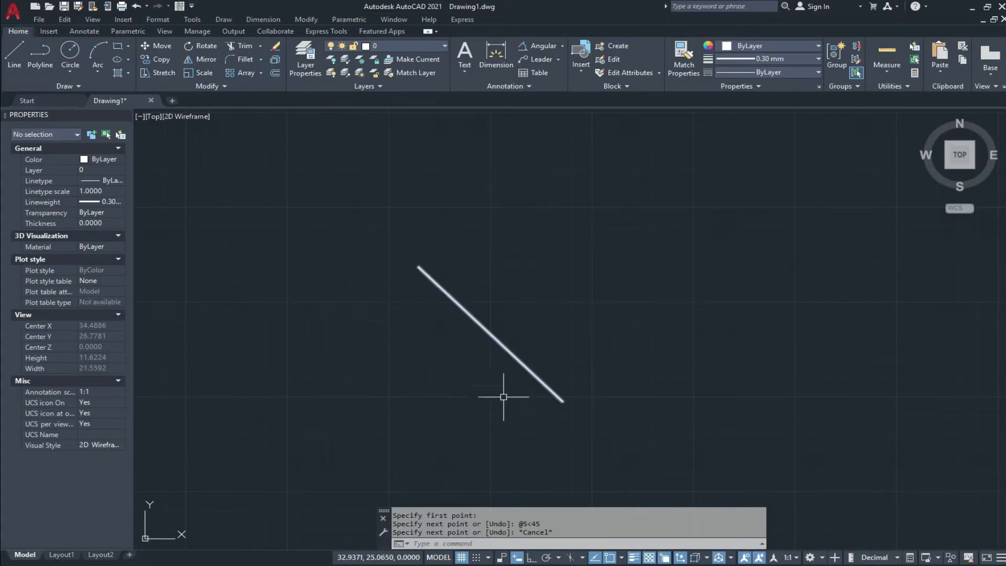
# Step: Draw a horizontal base line to the right from the 45° line's upper end
pyautogui.press('Return')
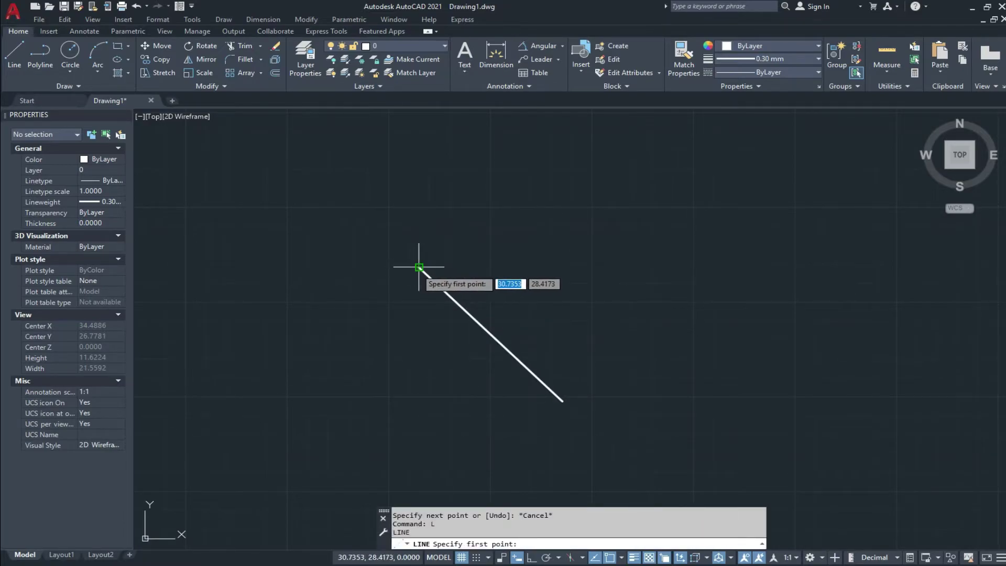
pyautogui.click(418, 268)
pyautogui.click(618, 271)
pyautogui.press('Escape')
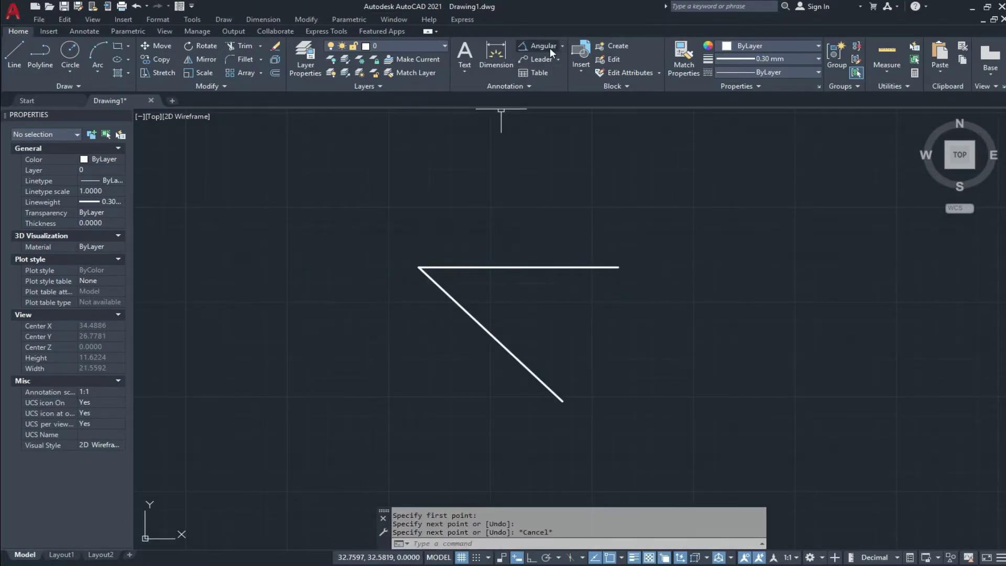
# Step: Verify the 45° angle with an angular dimension, then remove that dimension
pyautogui.click(549, 48)
pyautogui.click(493, 338)
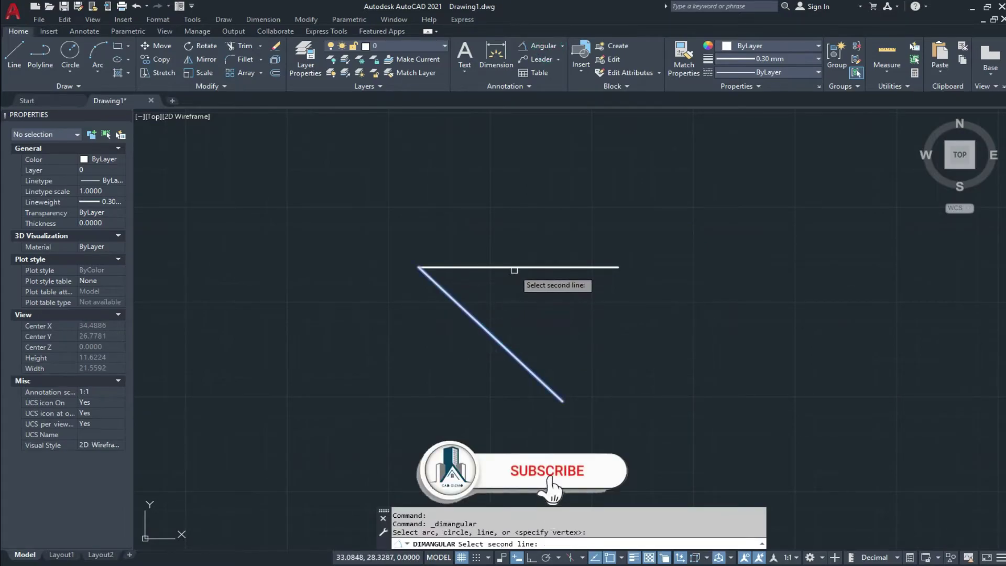
pyautogui.click(514, 270)
pyautogui.click(525, 306)
pyautogui.scroll(2, 520, 317)
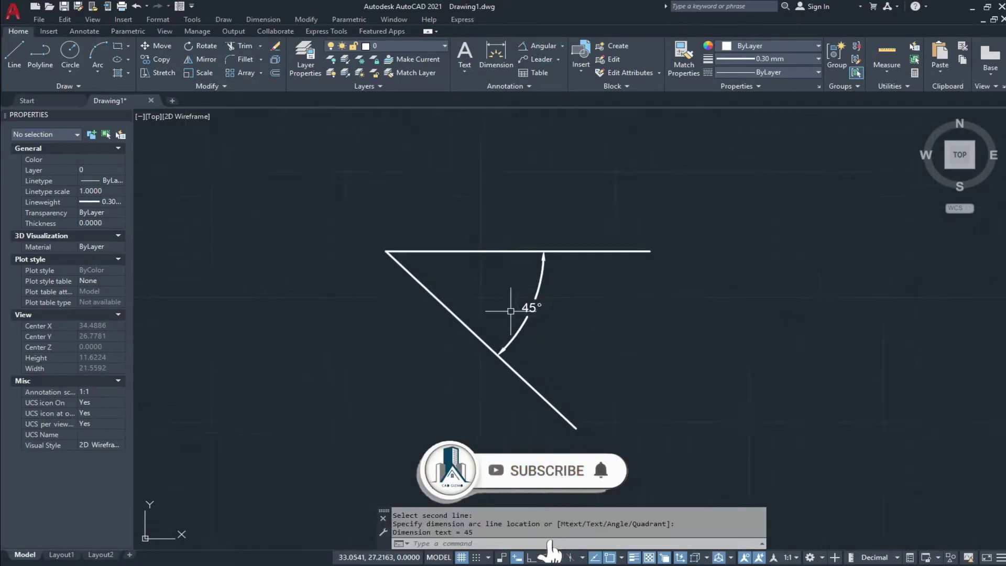
pyautogui.click(551, 288)
pyautogui.click(505, 303)
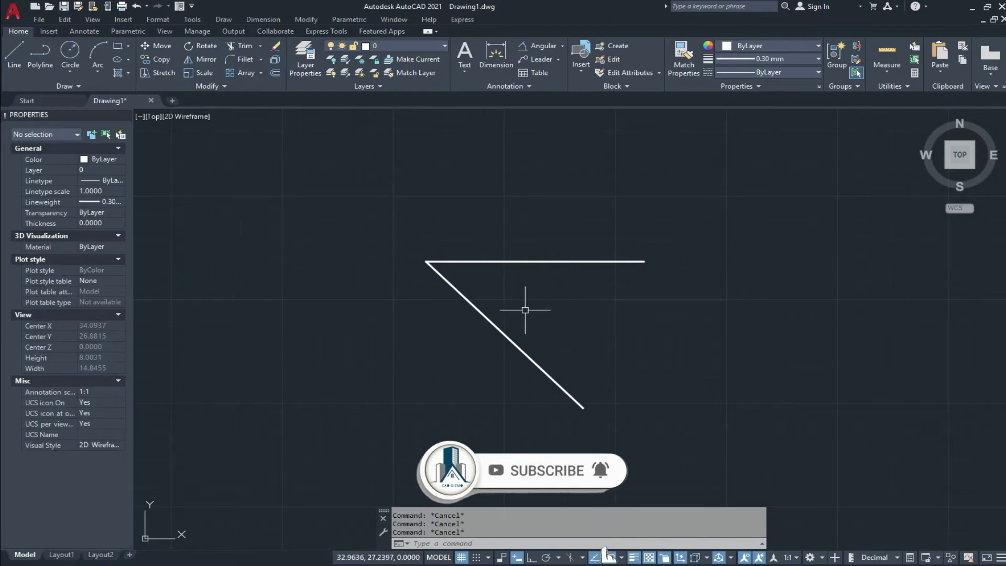
# Step: Draw a 5-unit line at 90° straight down from the shared corner
pyautogui.write('l')
pyautogui.press('Return')
pyautogui.click(426, 262)
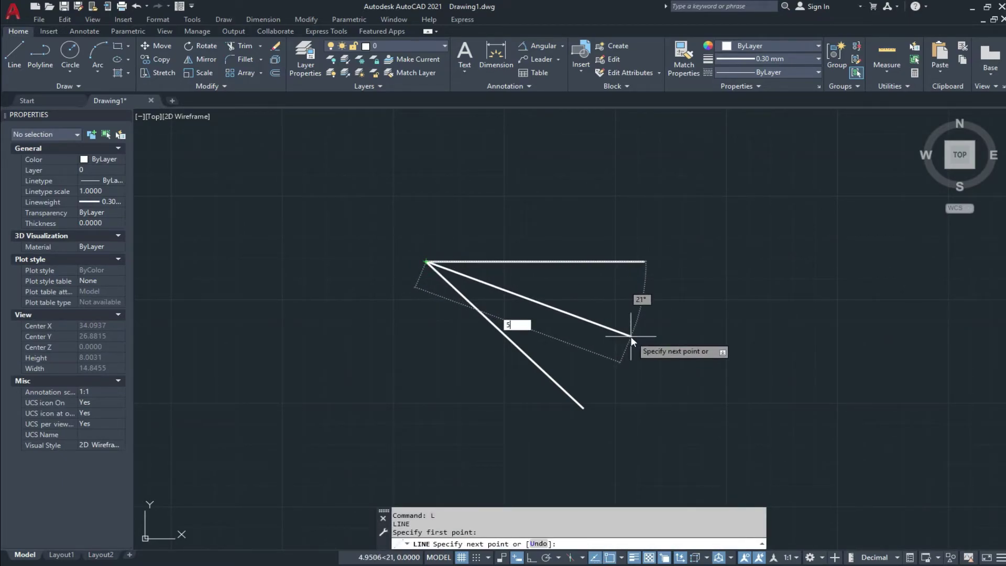
pyautogui.press('Tab')
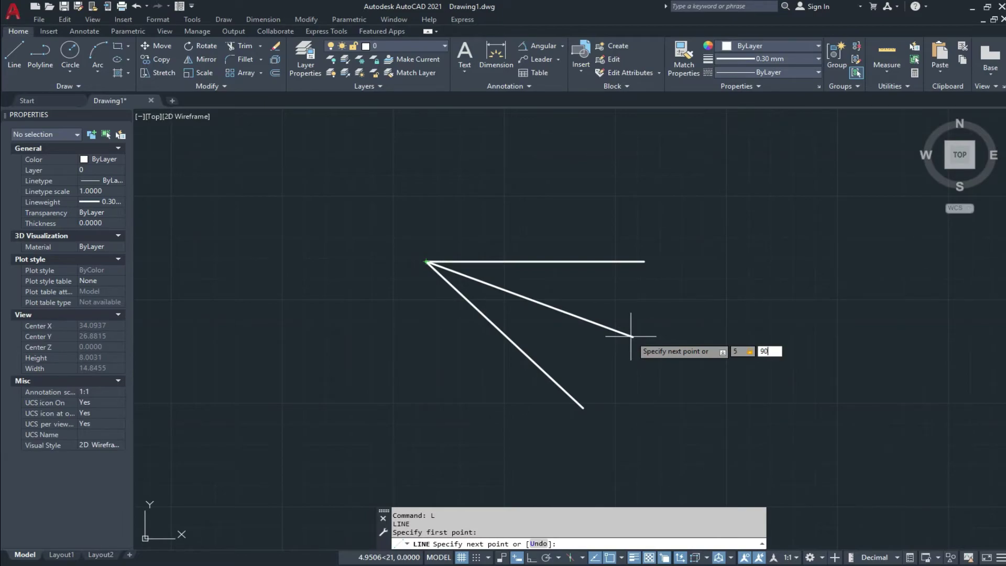
pyautogui.press('Return')
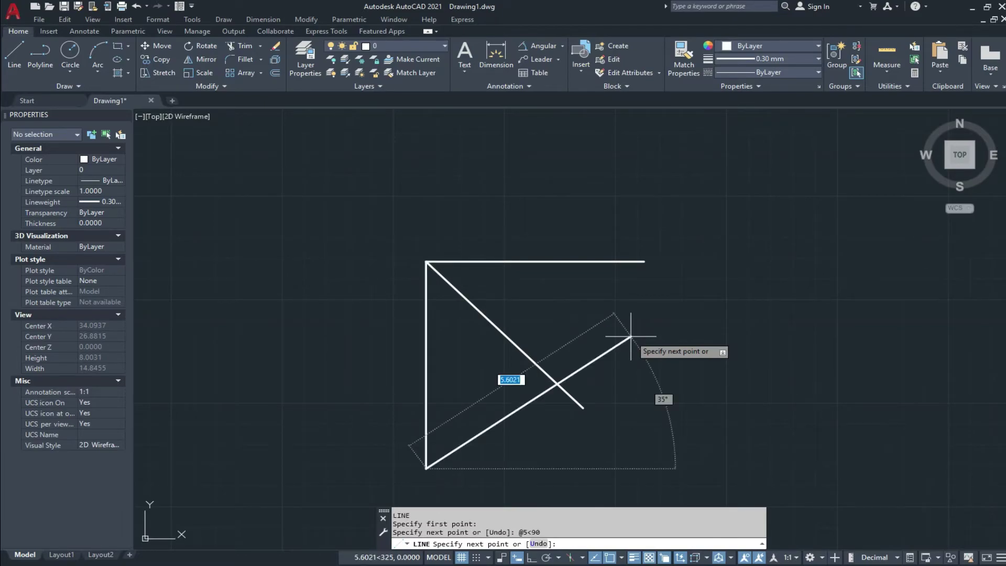
pyautogui.press('Escape')
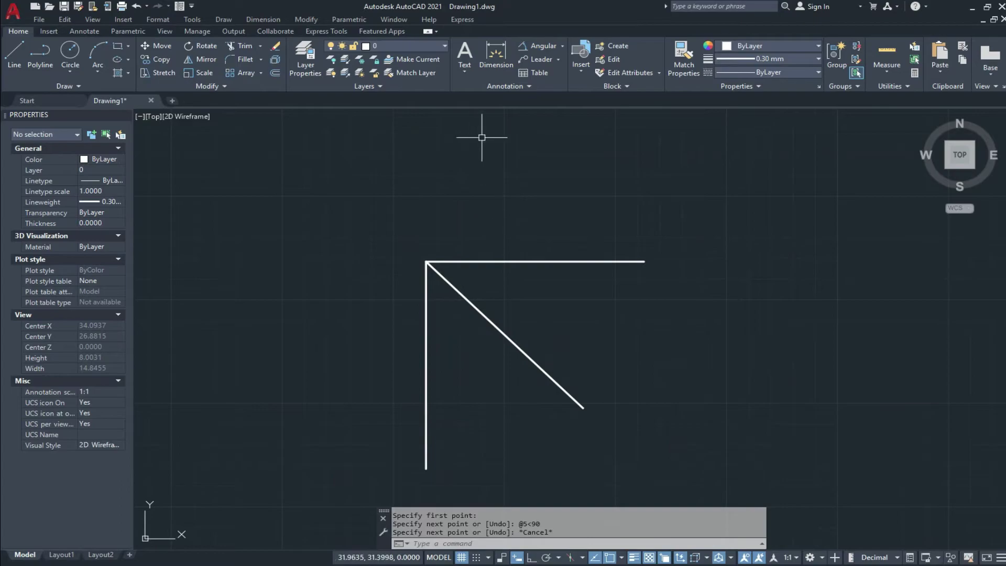
pyautogui.scroll(-2, 482, 332)
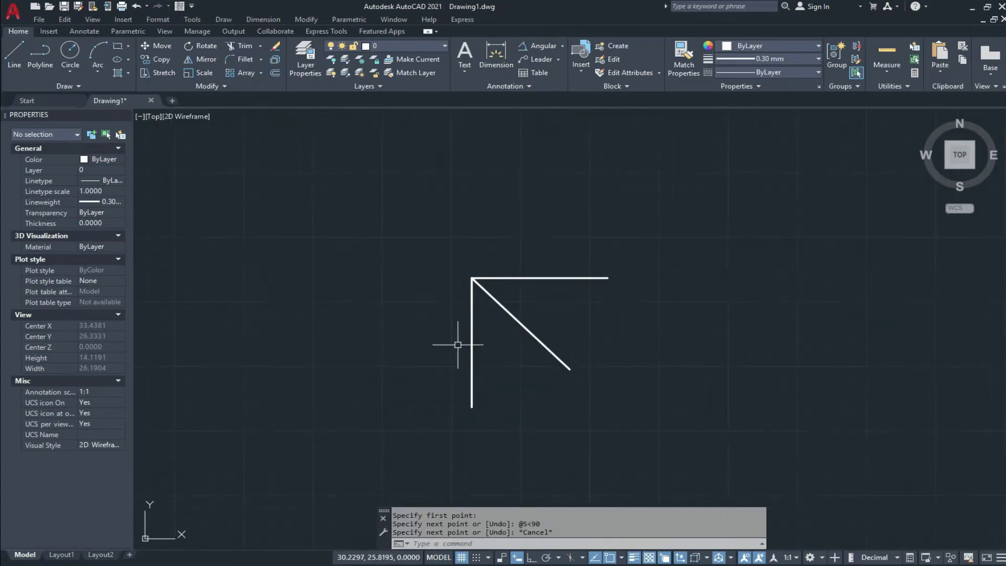
pyautogui.scroll(2, 285, 327)
pyautogui.press('Escape')
pyautogui.press('Escape')
# Step: Draw a 5-unit line at 135° down-left from the shared corner
pyautogui.write('l')
pyautogui.press('Return')
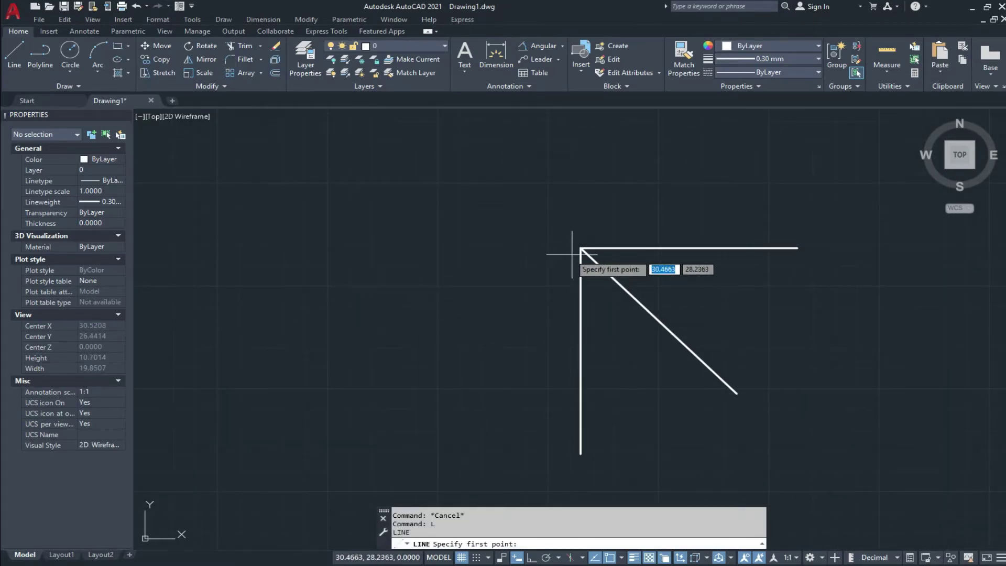
pyautogui.click(581, 247)
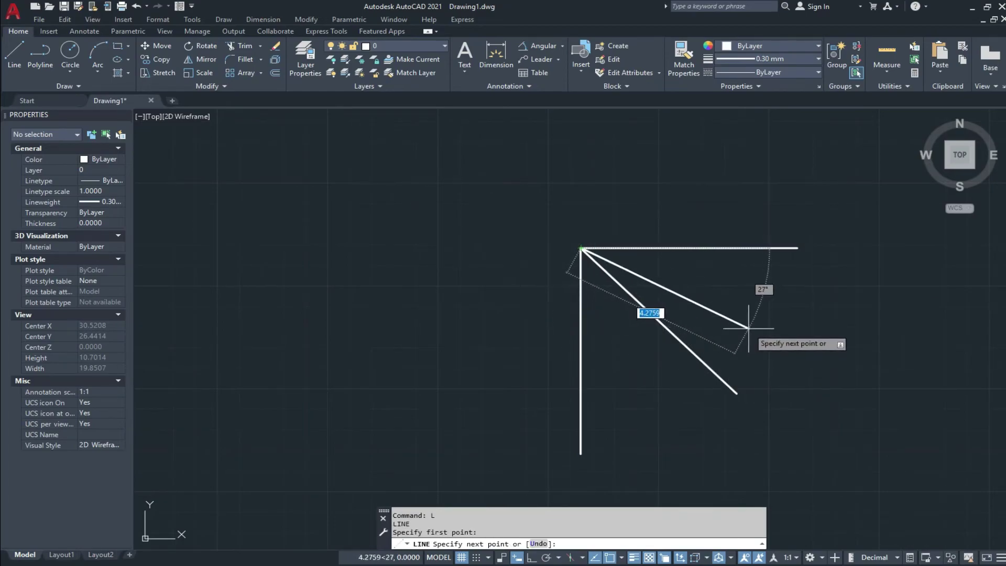
pyautogui.write('5')
pyautogui.press('Tab')
pyautogui.write('135')
pyautogui.press('Return')
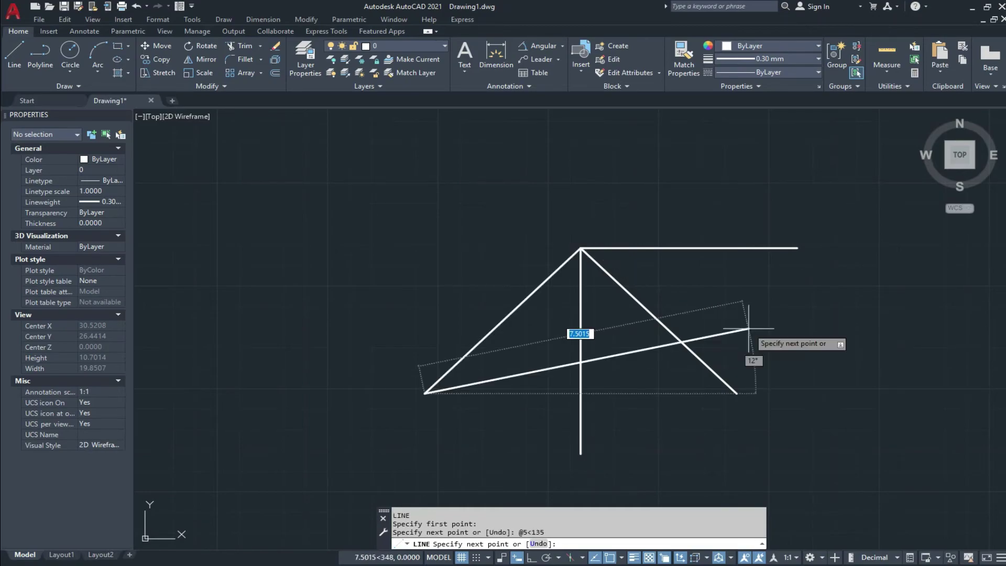
pyautogui.press('Escape')
pyautogui.scroll(1, 640, 280)
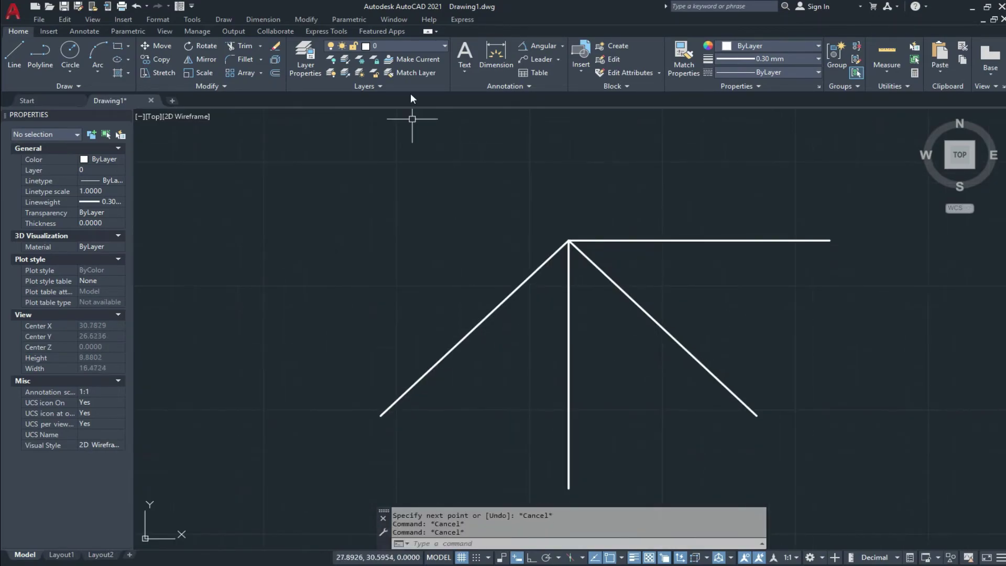
# Step: Add a 135° angular dimension between the horizontal base and the down-left line, arc placed below
pyautogui.click(532, 46)
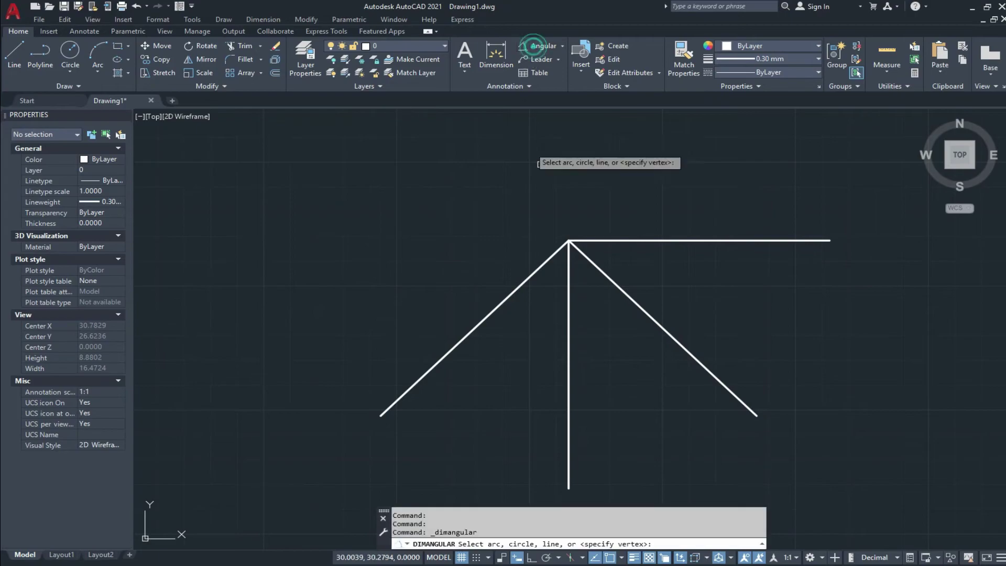
pyautogui.click(611, 241)
pyautogui.click(526, 277)
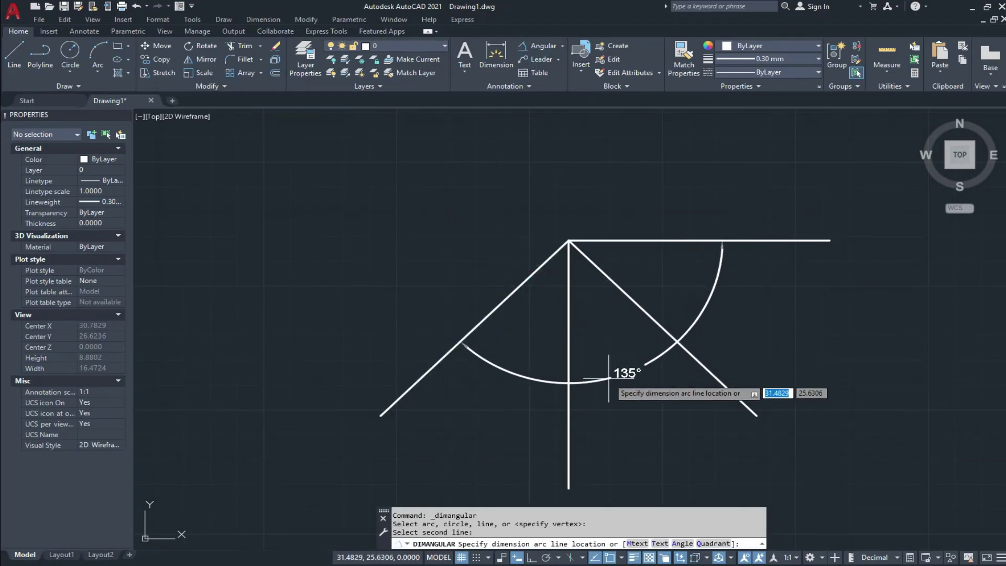
pyautogui.click(674, 375)
pyautogui.scroll(2, 670, 366)
pyautogui.scroll(1, 748, 406)
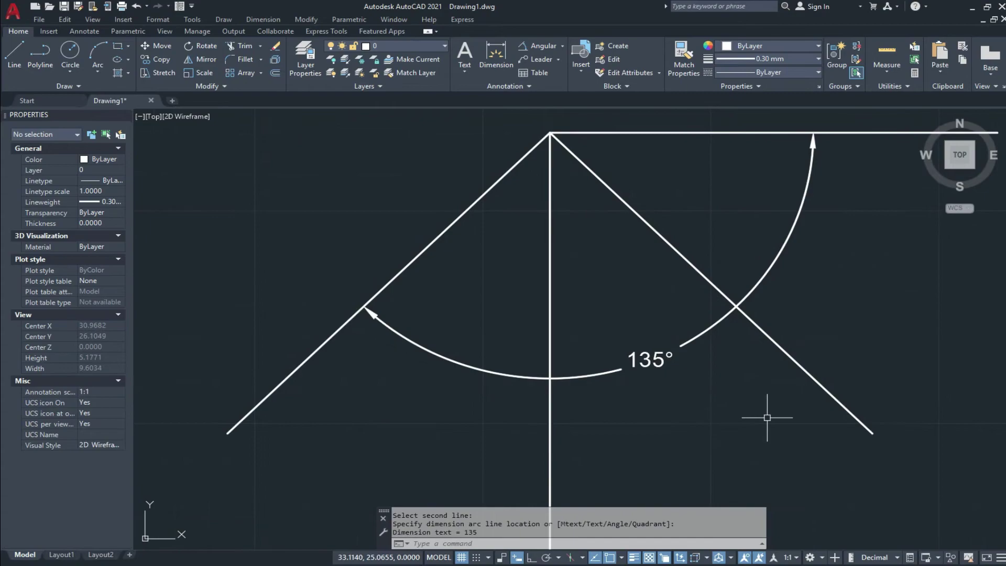
pyautogui.scroll(-1, 466, 344)
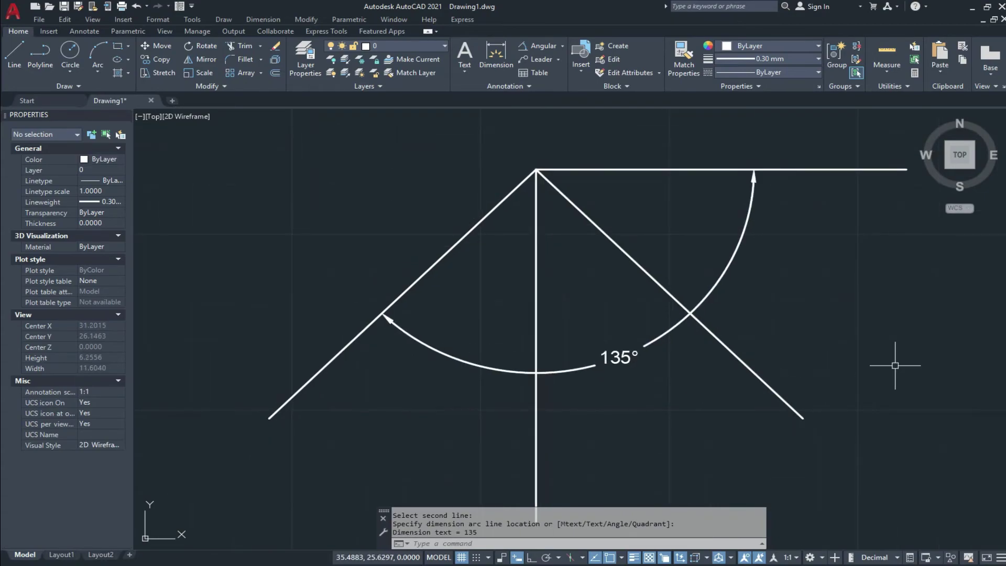